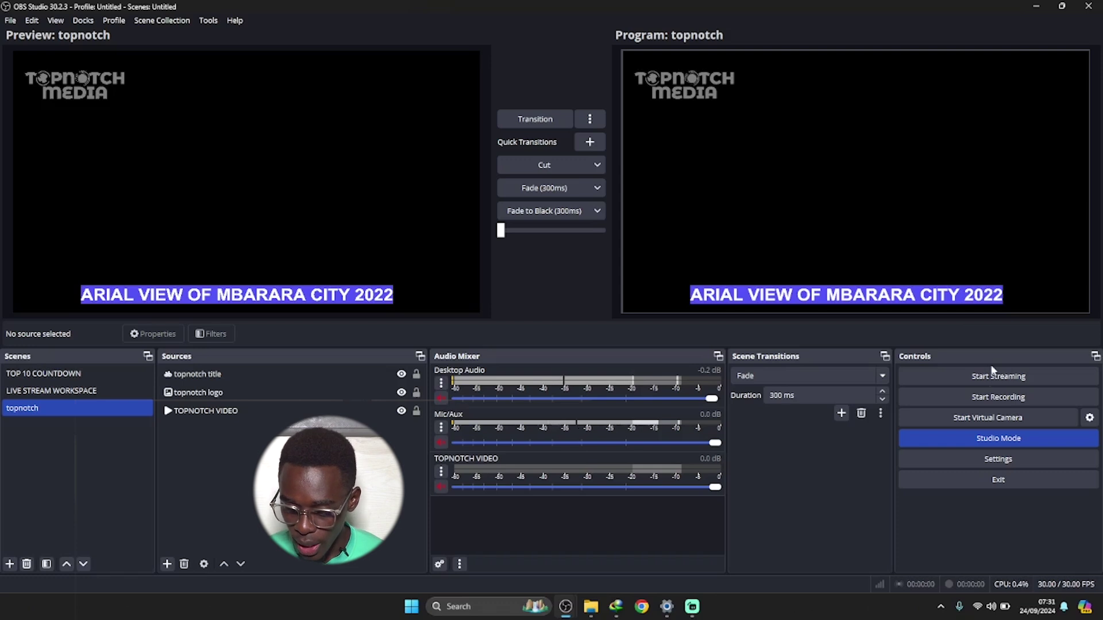
- Toggle Studio Mode's Preview/Program view off and back on, then minimize OBS to the desktop
click(1023, 436)
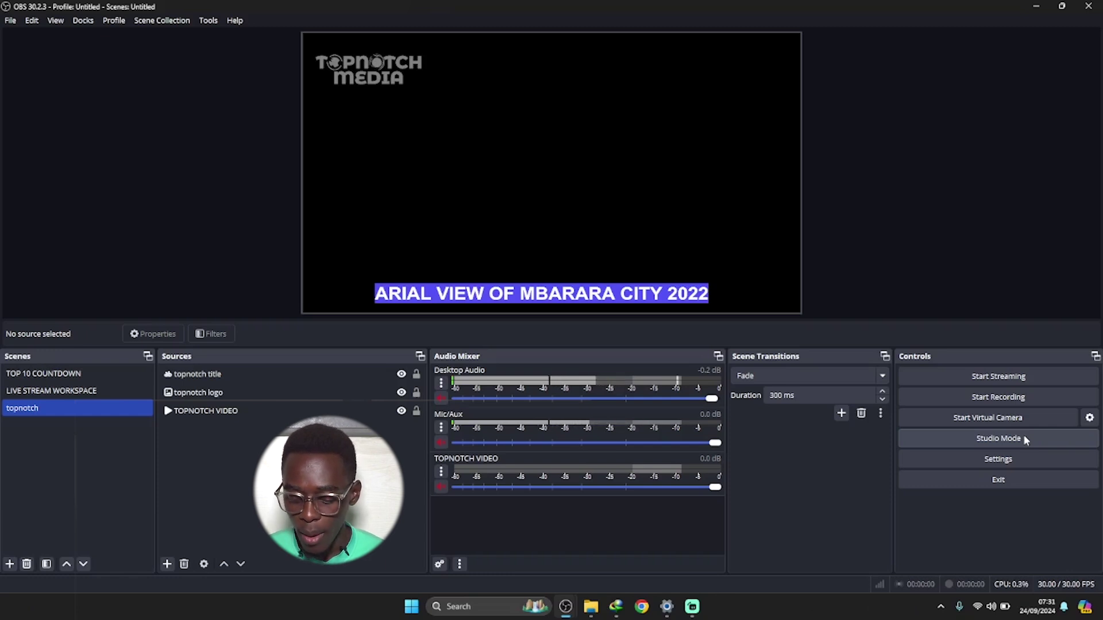
click(1022, 438)
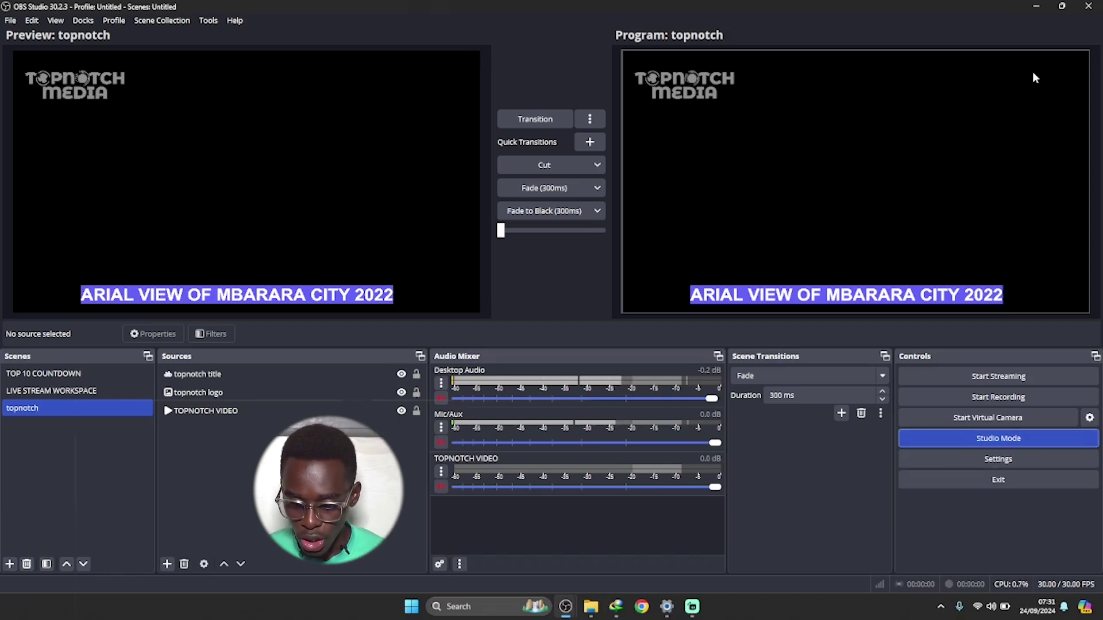
click(1035, 6)
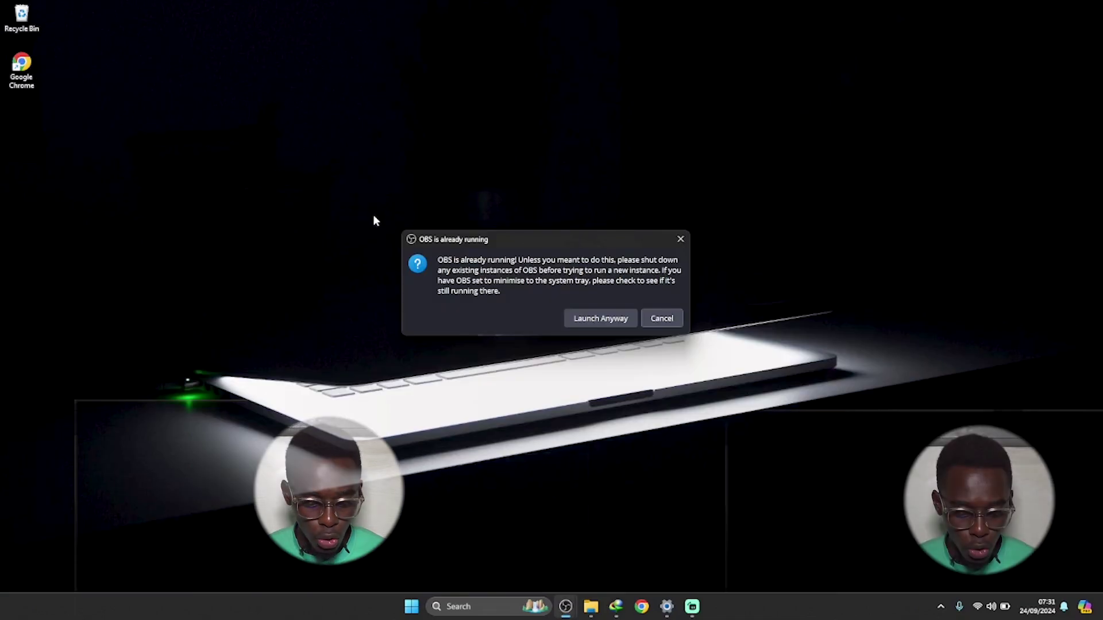
- Dismiss the 'OBS is already running' warning and launch Chrome with the user's profile
click(679, 239)
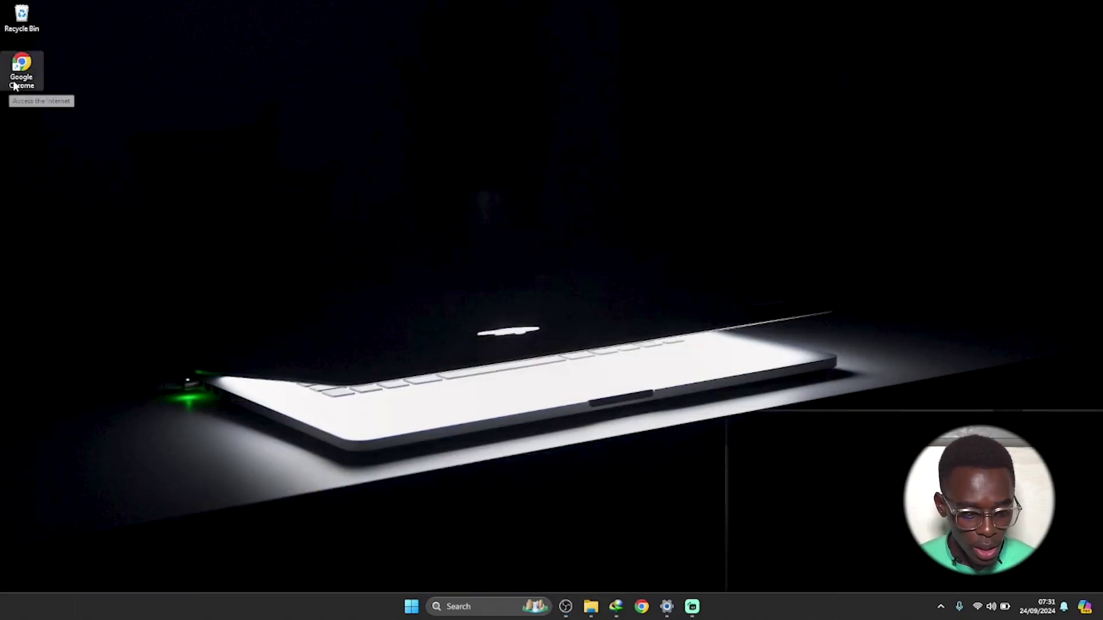
double_click(15, 85)
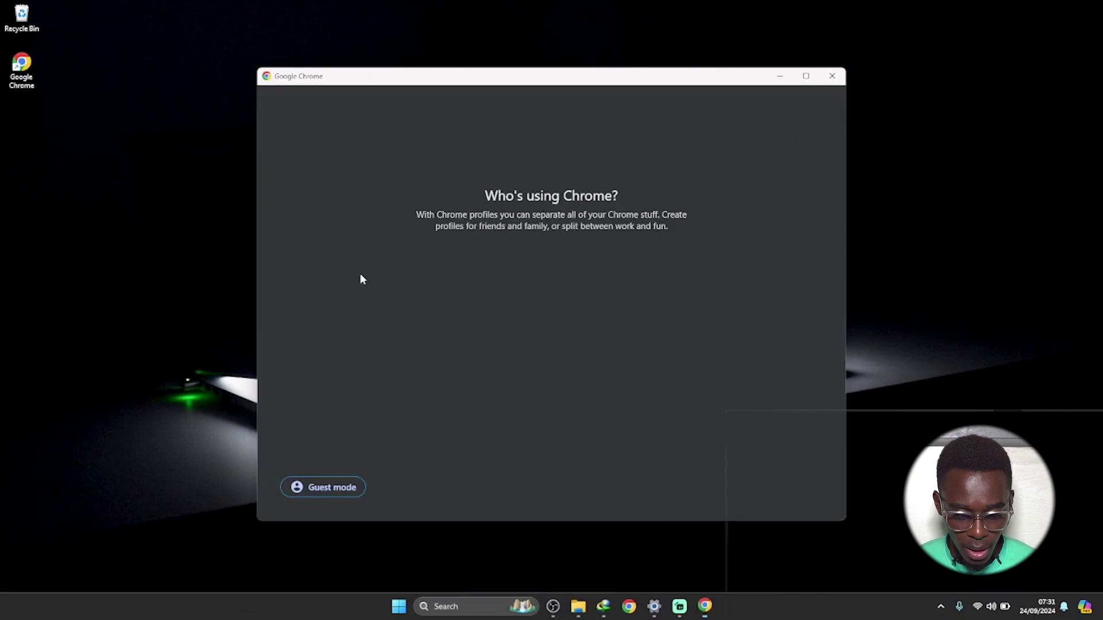
click(468, 353)
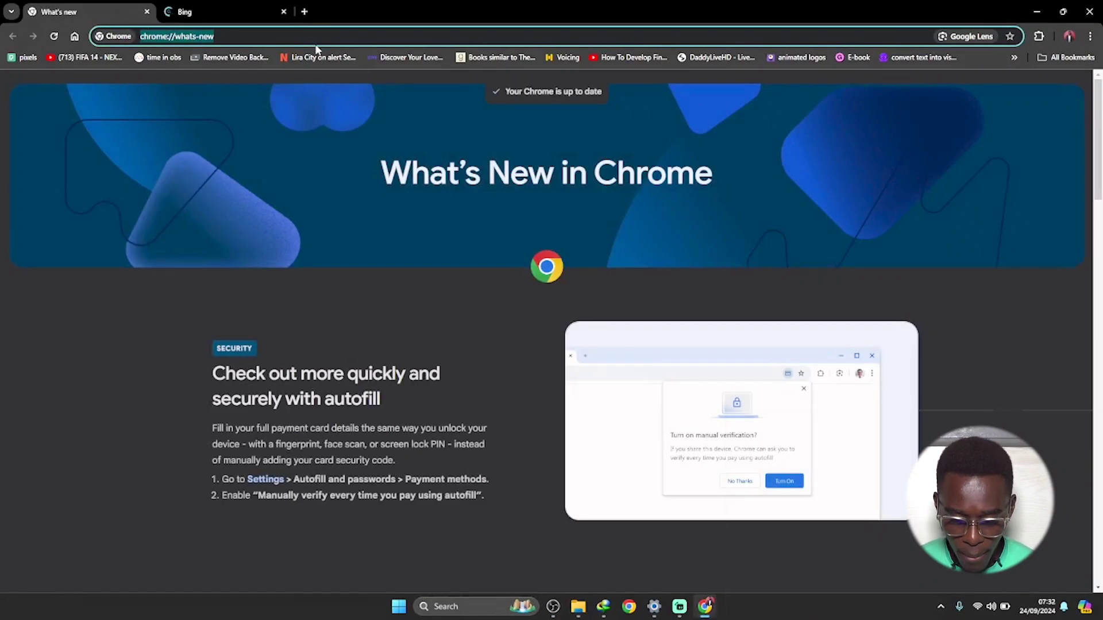
- Search the web for 'obs multi stream plugin' from the omnibox
text(obs)
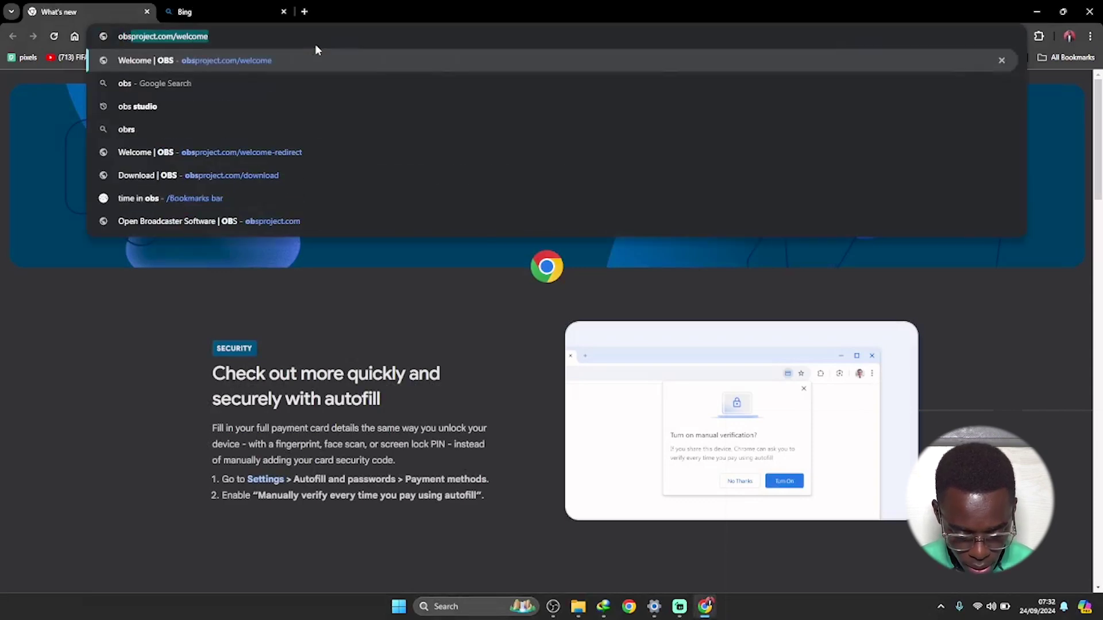
key(BackSpace)
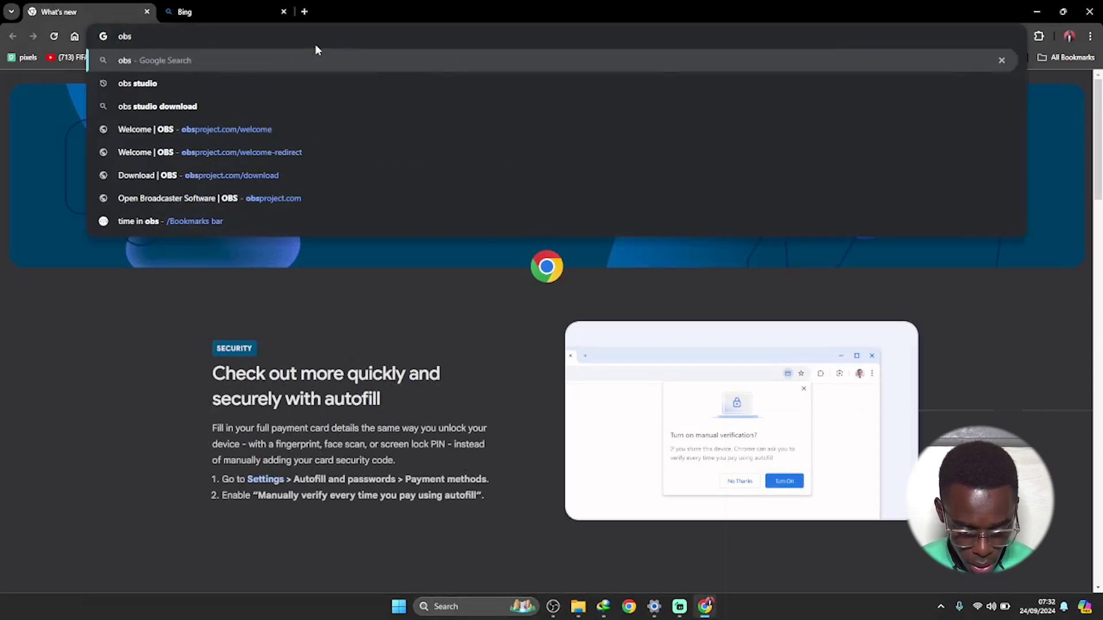
text(mu)
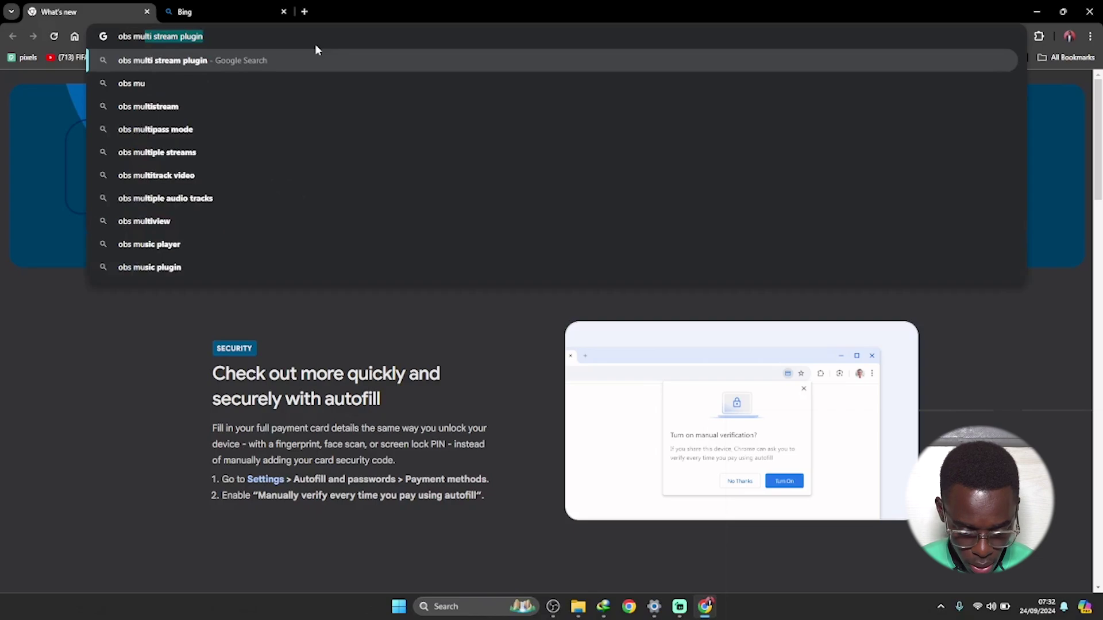
key(Right)
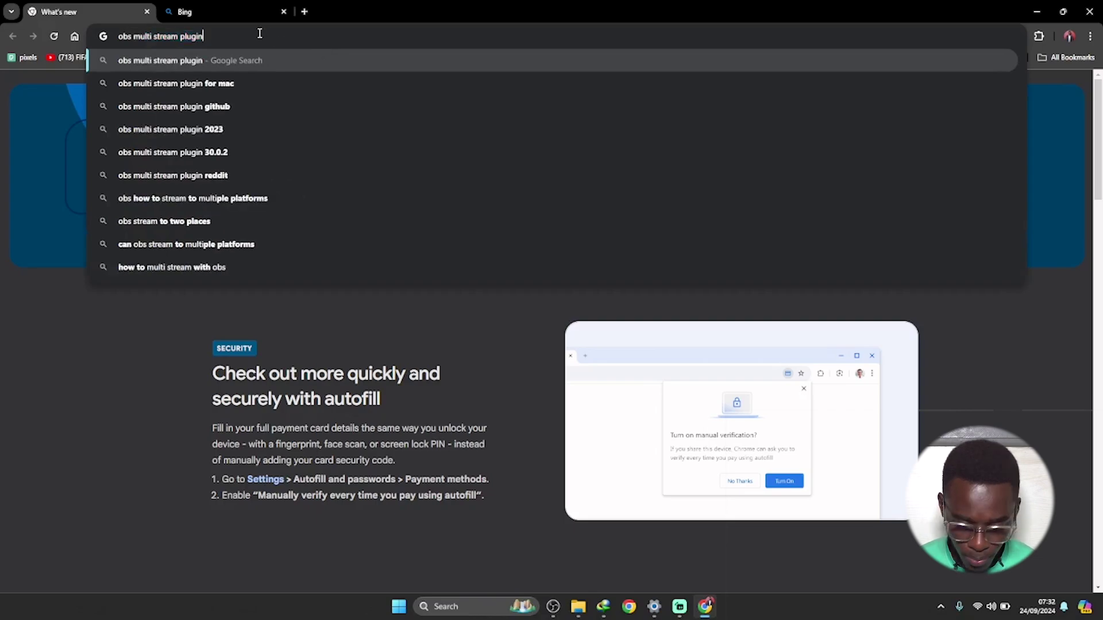
key(Return)
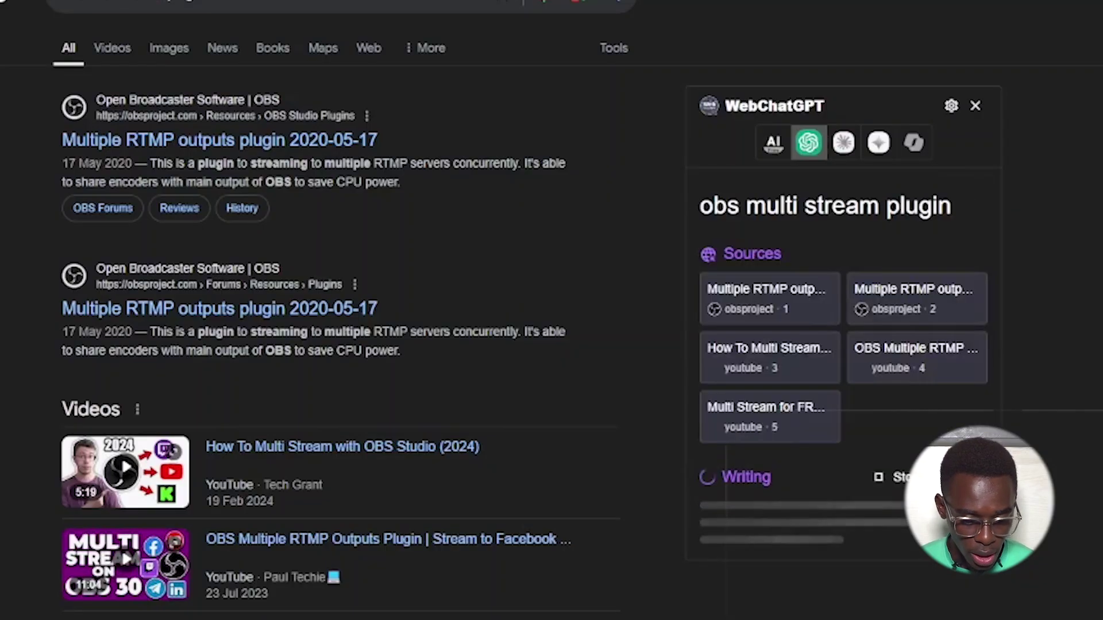
- Open the Multiple RTMP outputs plugin result and scroll down to the release assets
click(251, 144)
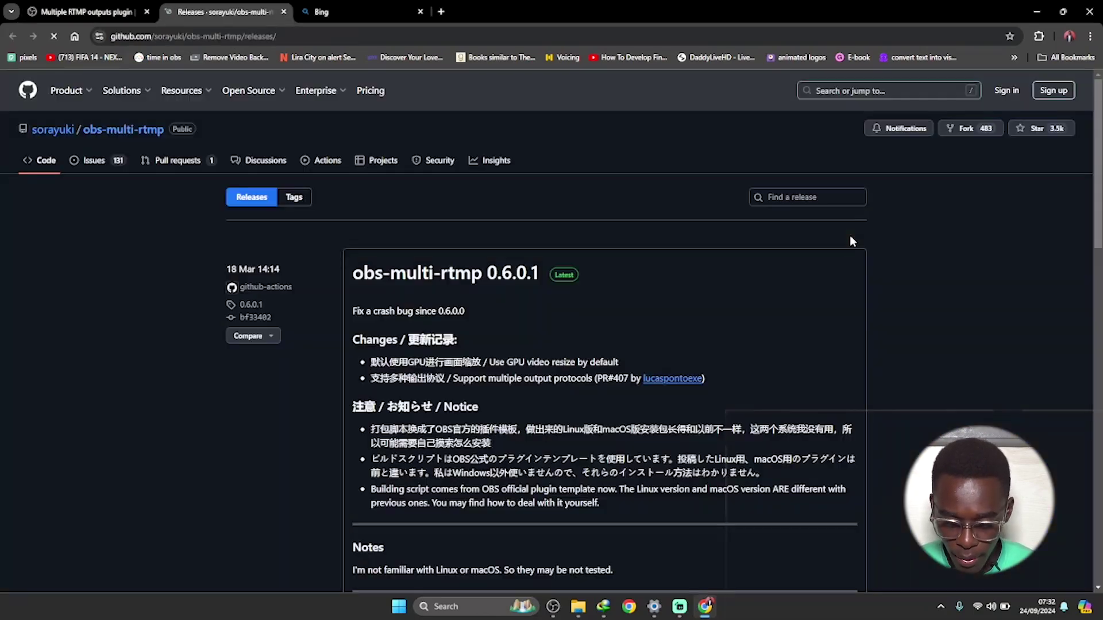
scroll(850, 235, down, 10)
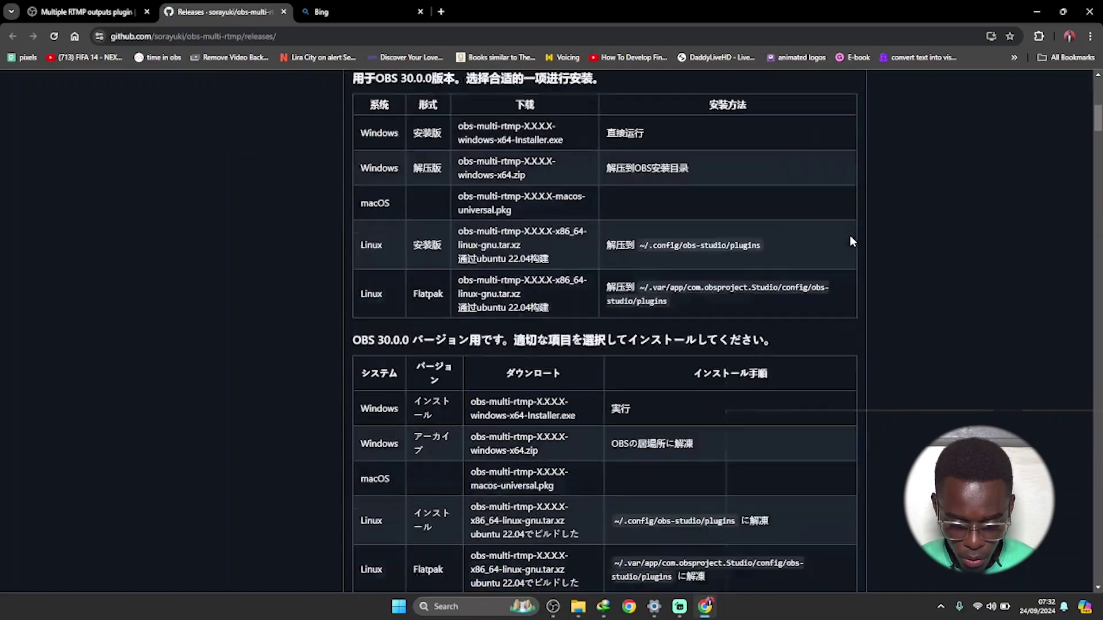
scroll(850, 236, down, 10)
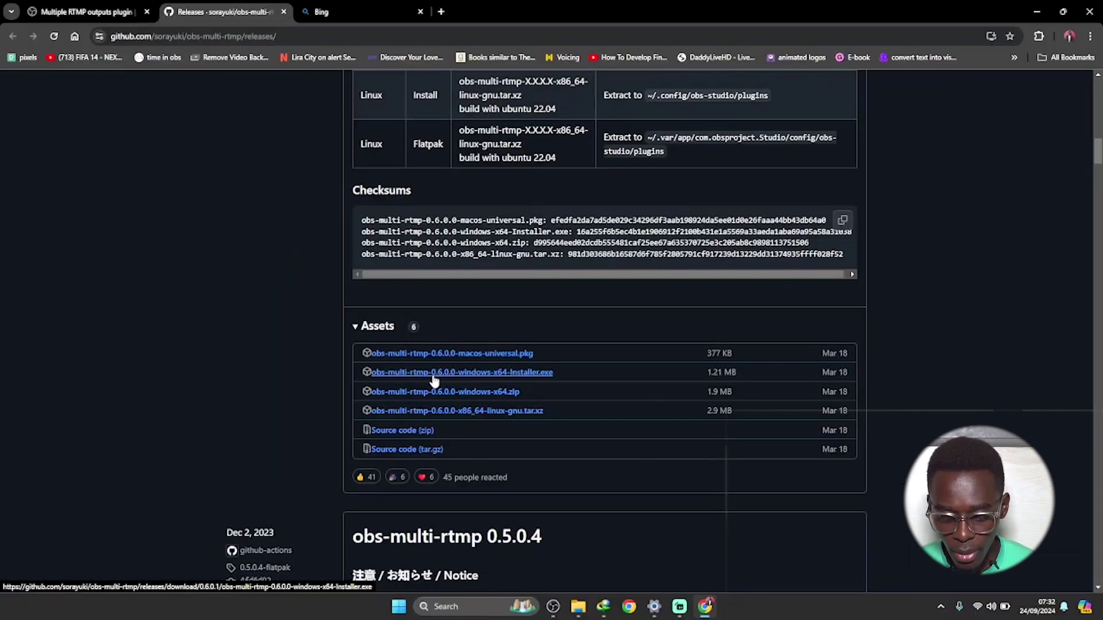
- Download obs-multi-rtmp-0.6.0.0-windows-x64-Installer.exe through the download manager, then close the manager
click(451, 374)
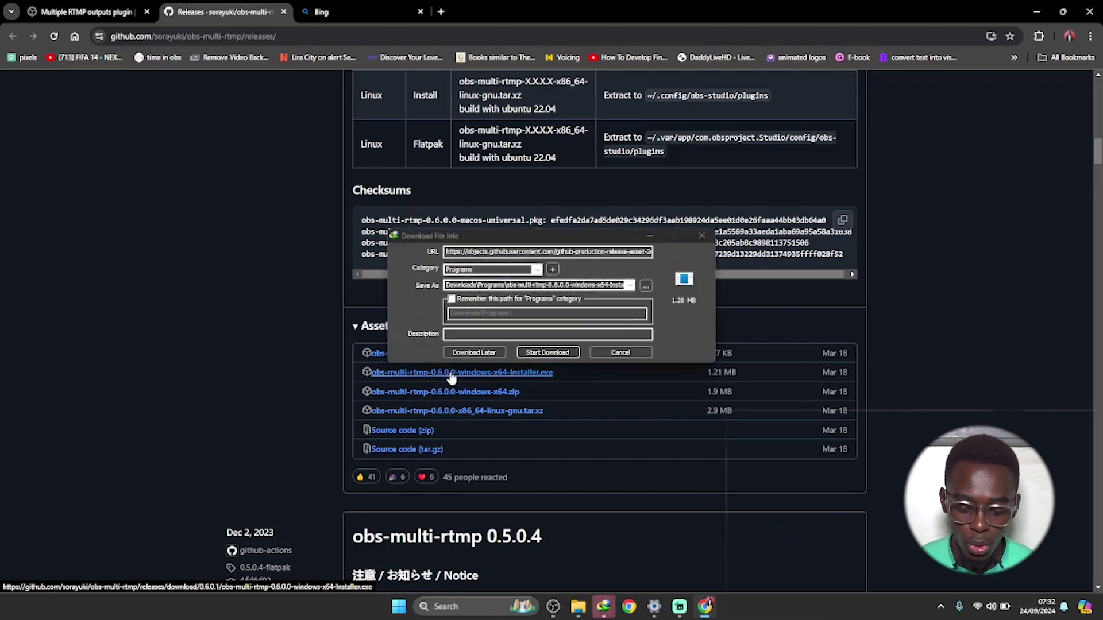
click(540, 353)
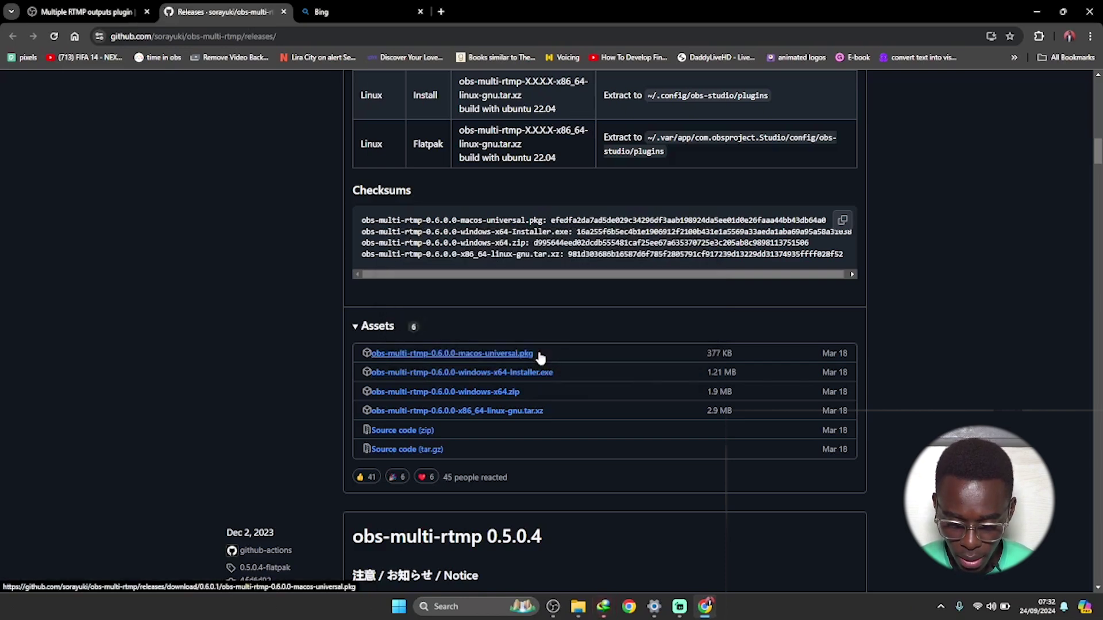
click(603, 606)
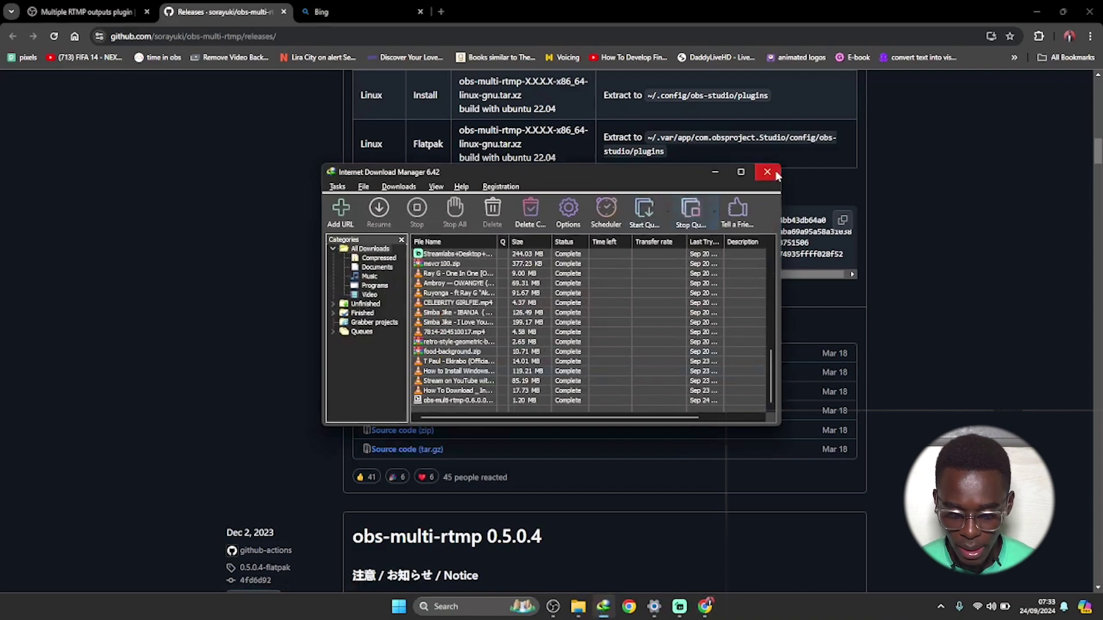
click(722, 170)
- Open the Downloads > Programs folder in File Explorer
click(578, 606)
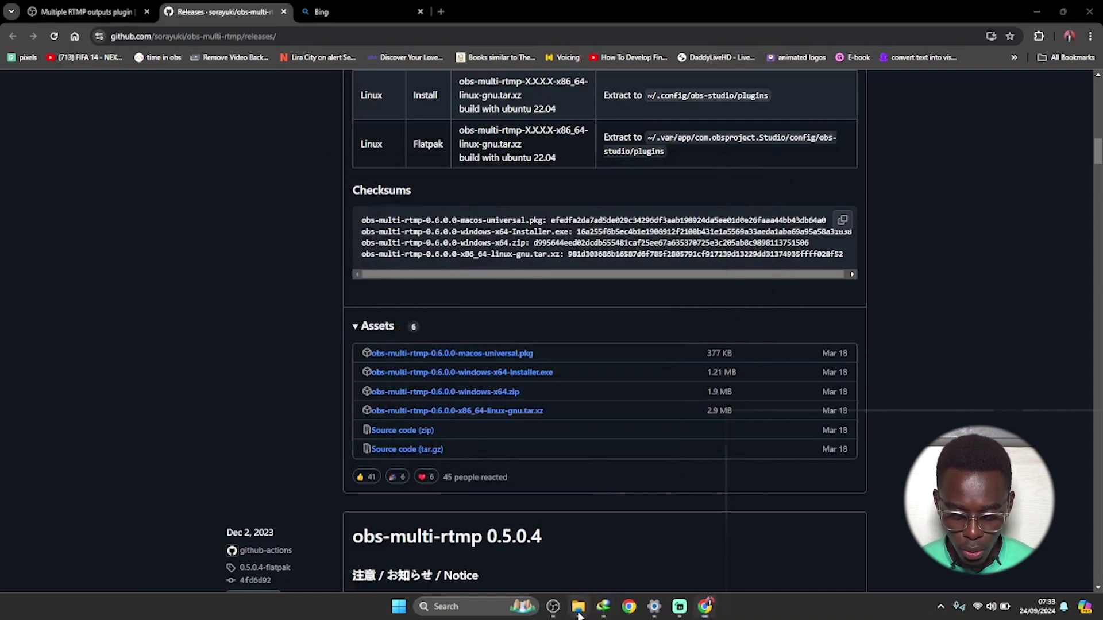
scroll(261, 340, up, 3)
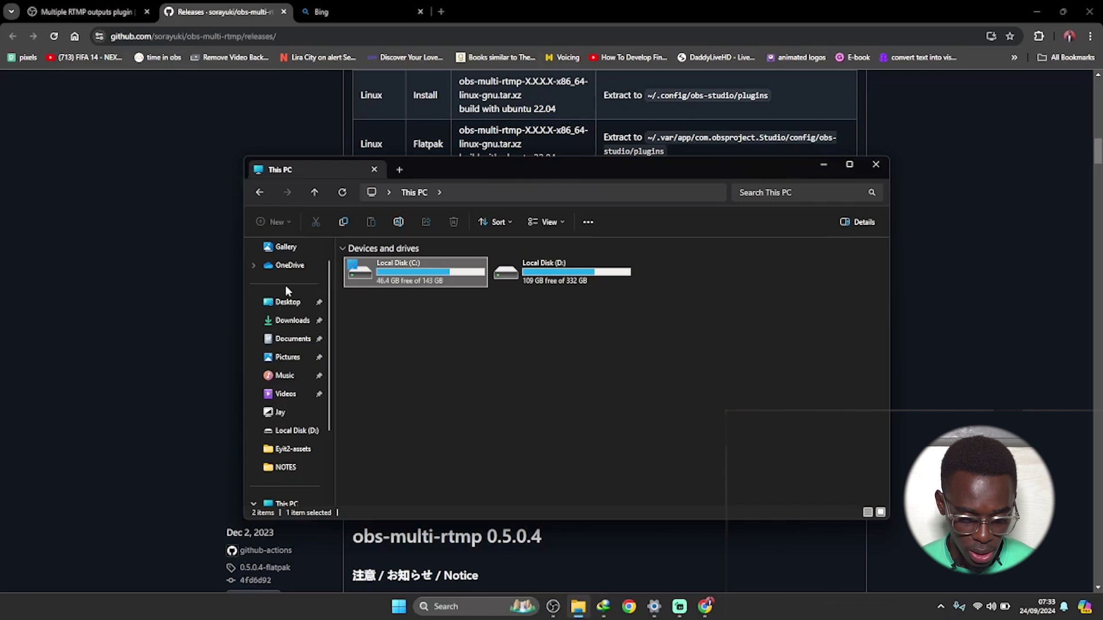
click(285, 319)
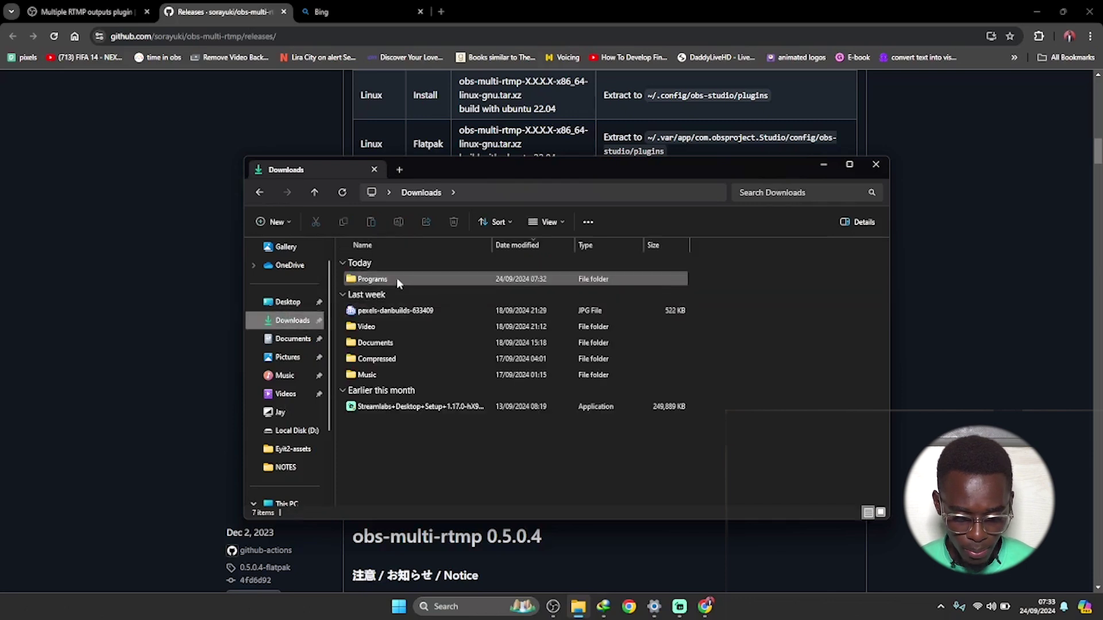
double_click(396, 278)
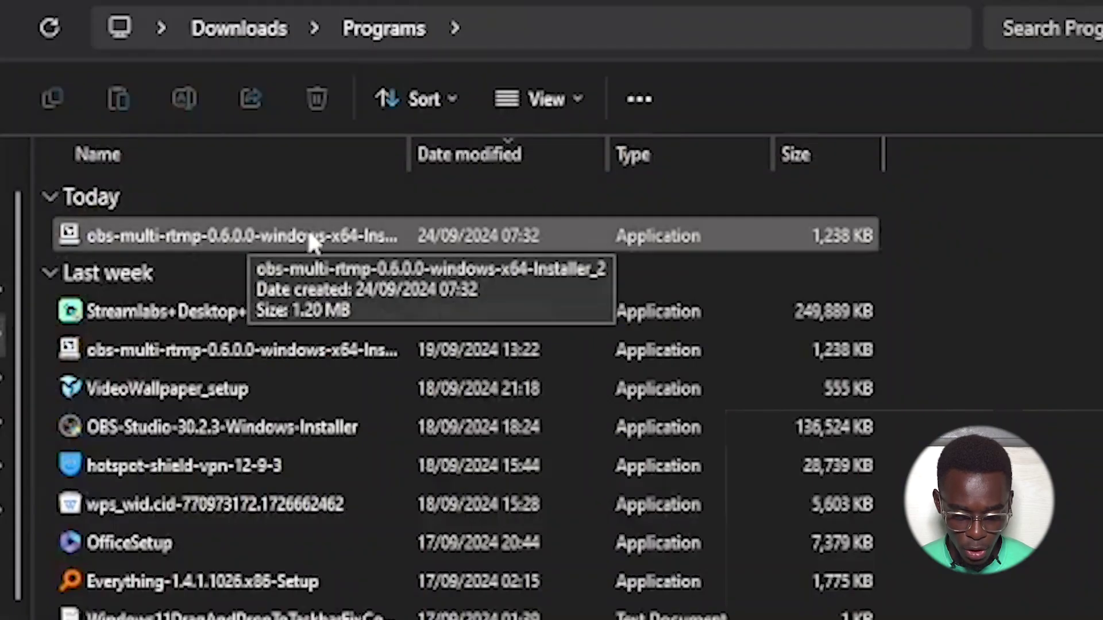
- Run the obs-multi-rtmp installer, ignore both write errors, close it and minimize Explorer
double_click(322, 233)
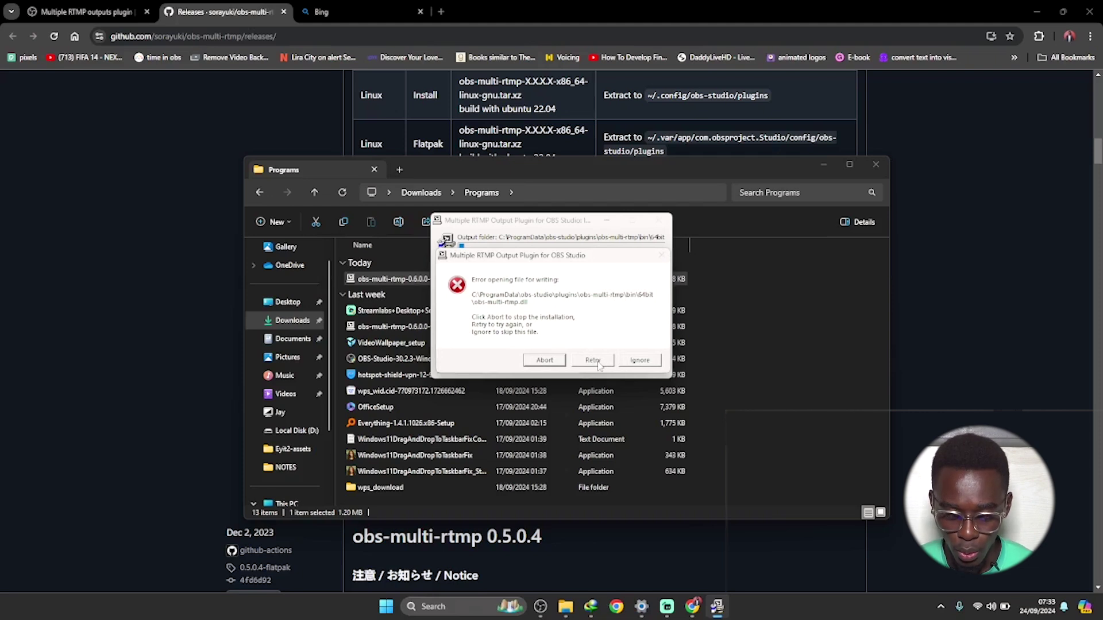
click(655, 361)
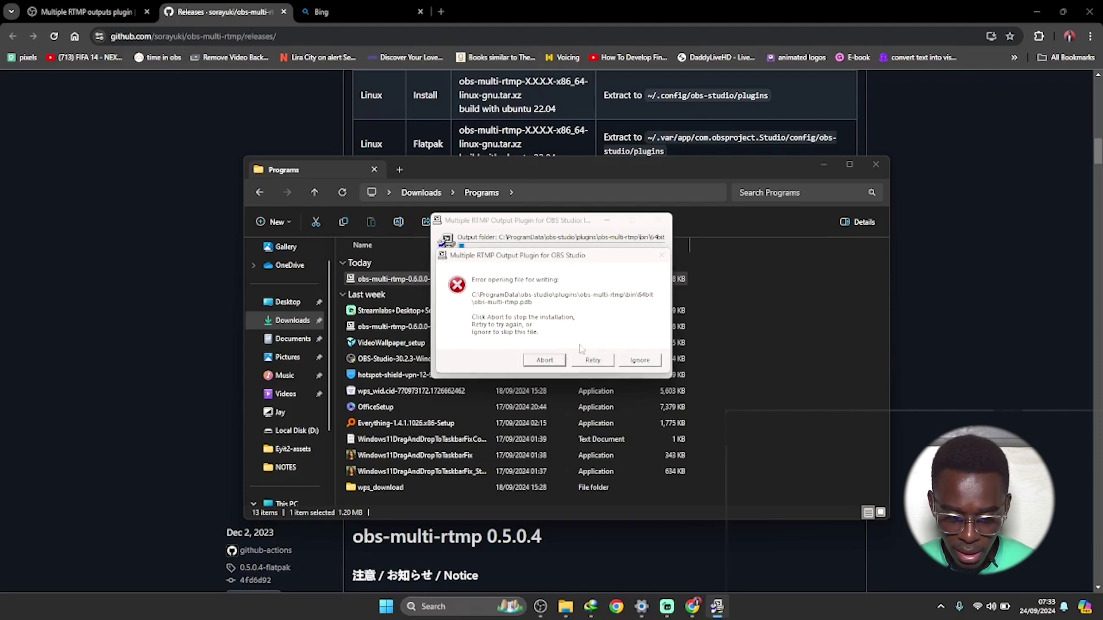
click(543, 362)
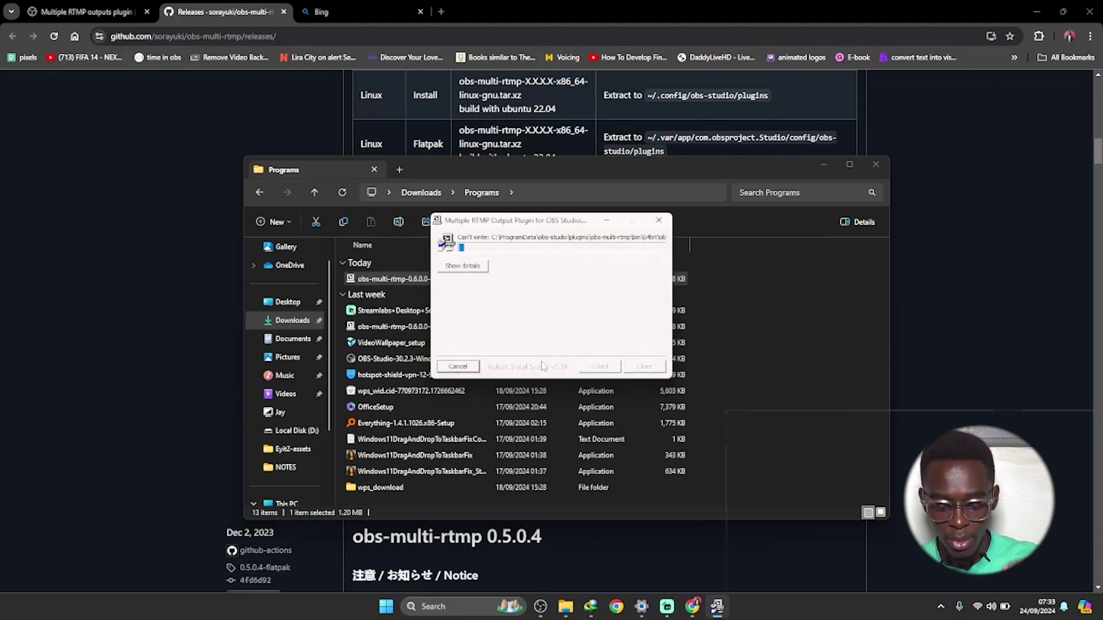
click(659, 220)
click(823, 164)
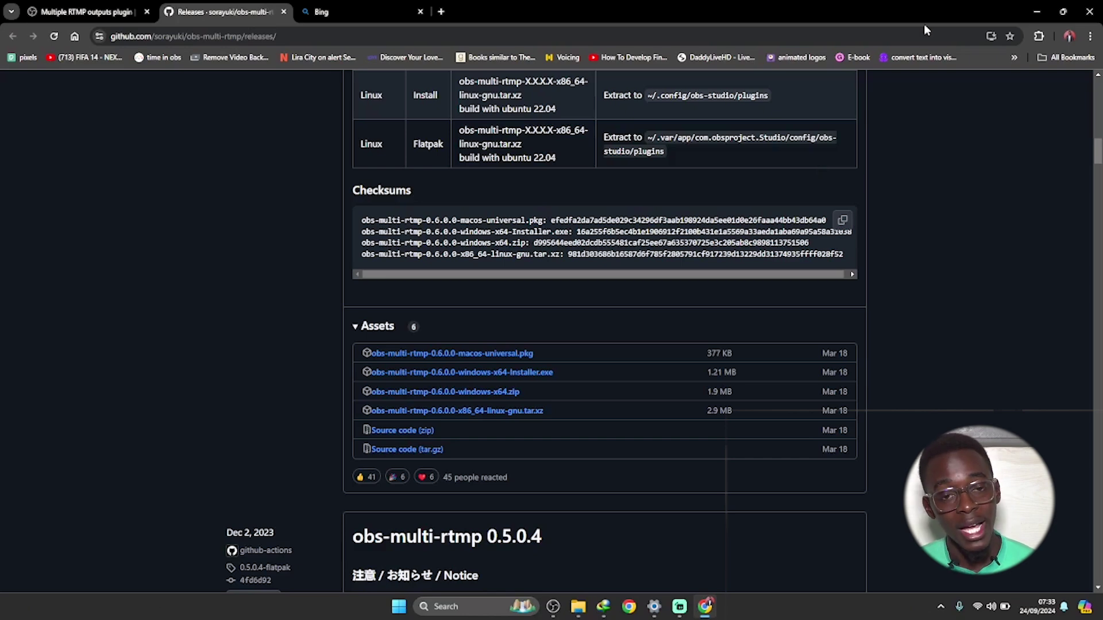
- Minimize Chrome and bring OBS Studio back, clearing focus from the topnotch scene
click(1036, 12)
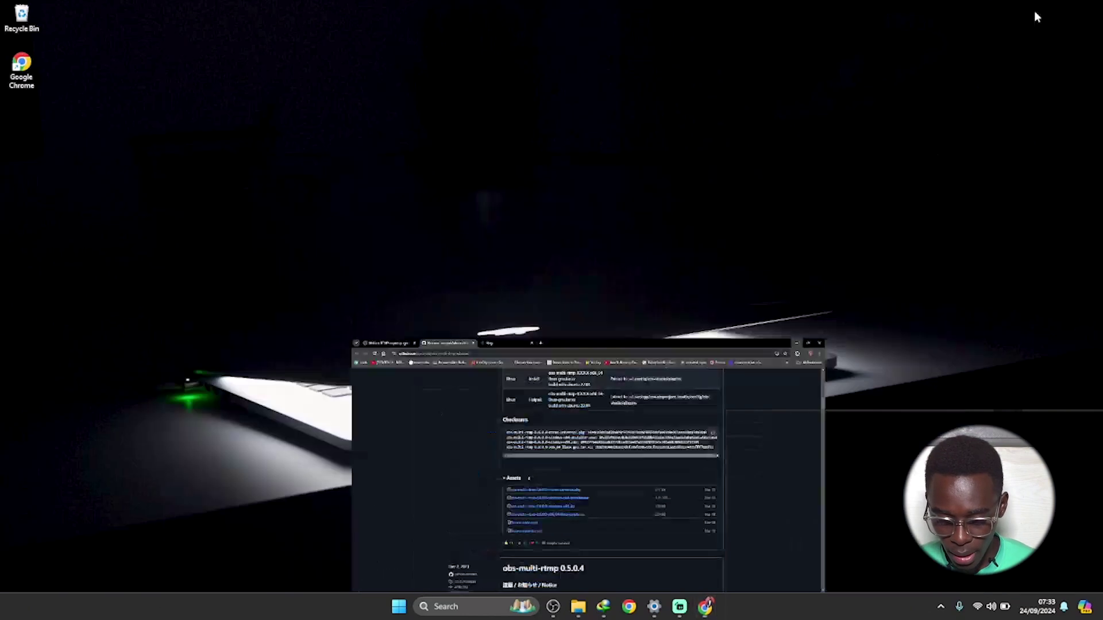
click(552, 607)
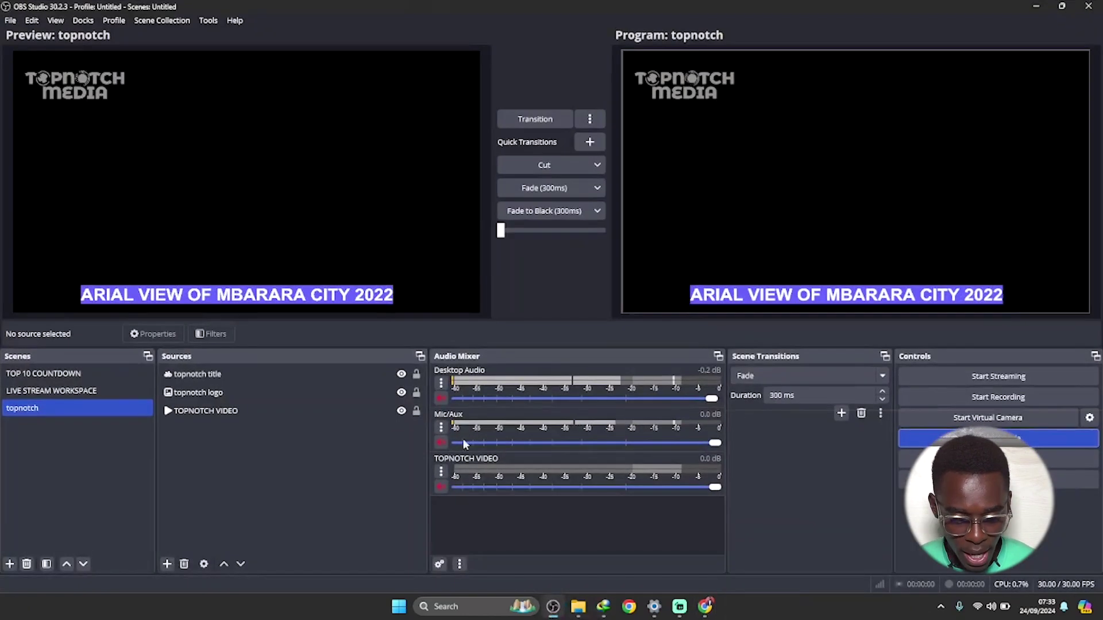
click(33, 130)
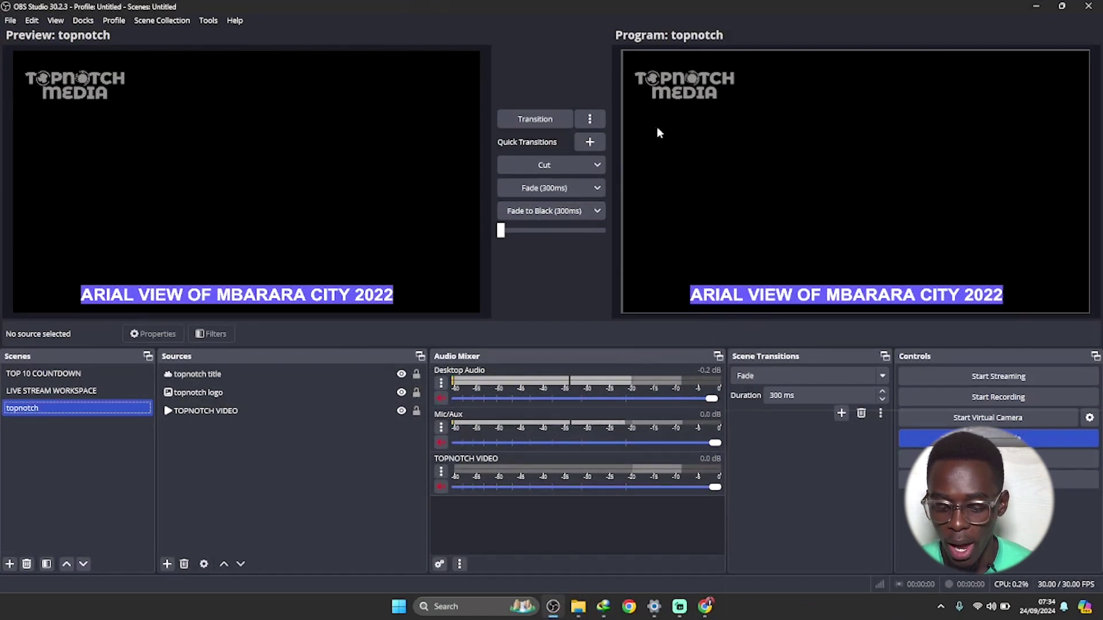
- Show the Multiple output dock, float it, then dock it at the left beside the preview
click(84, 23)
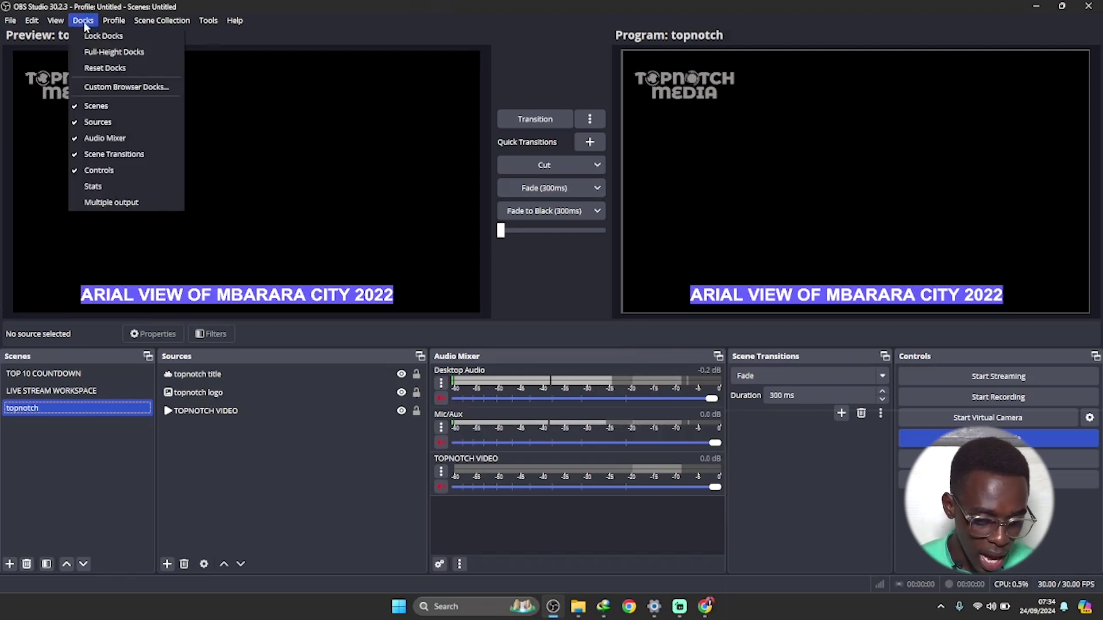
click(111, 208)
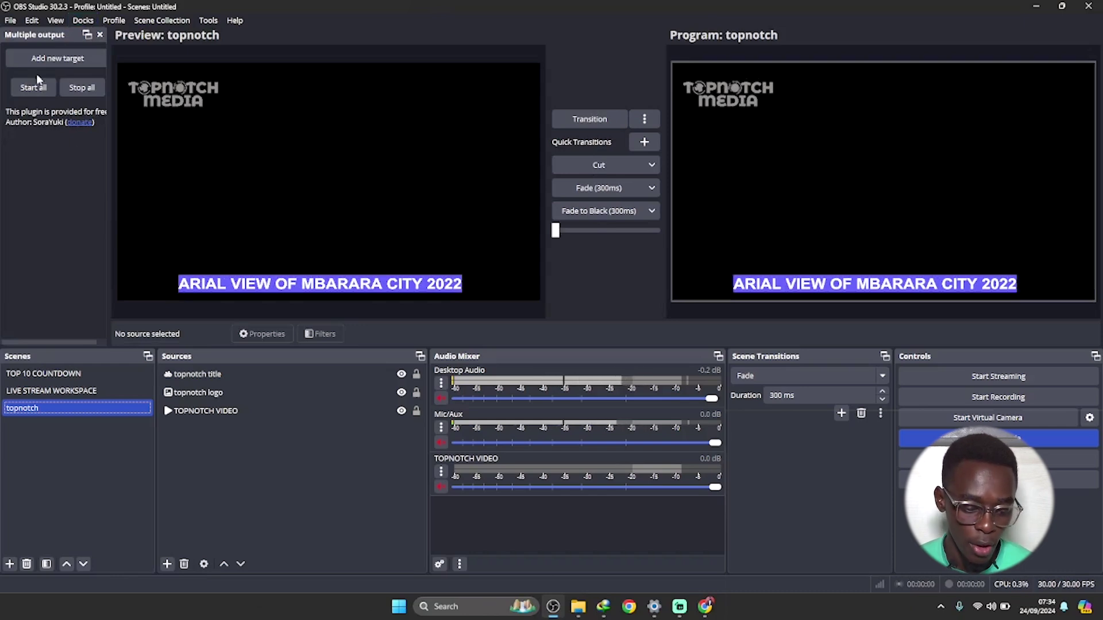
drag(39, 36, 589, 85)
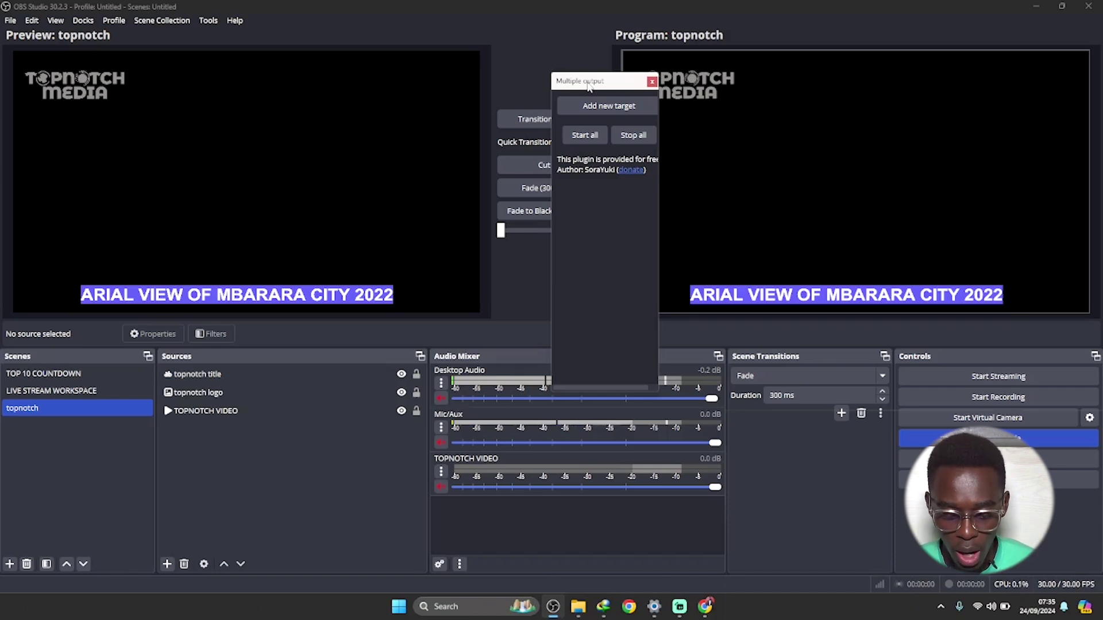
drag(588, 85, 28, 61)
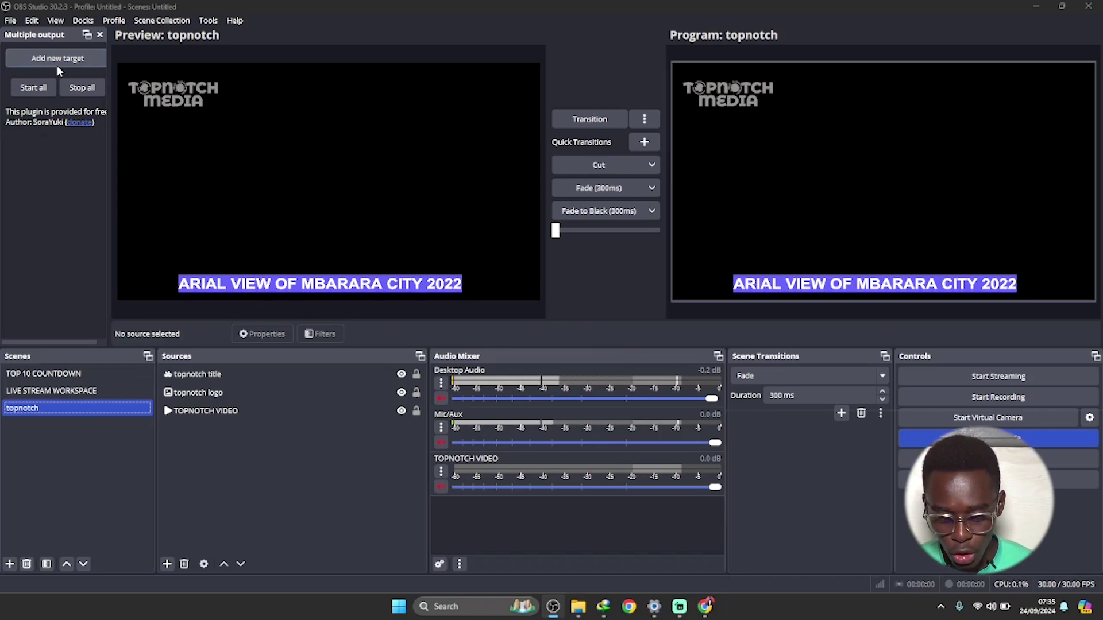
click(707, 605)
- Load youtube.com and facebook.com in the browser and close the plugin forum tab
click(289, 37)
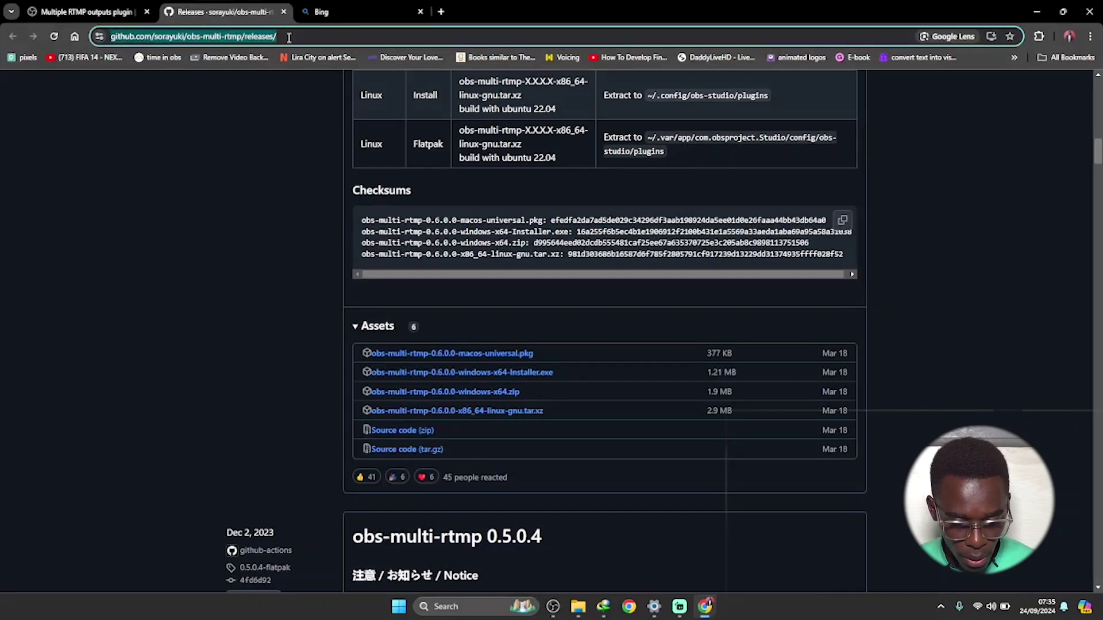
text(y)
key(Return)
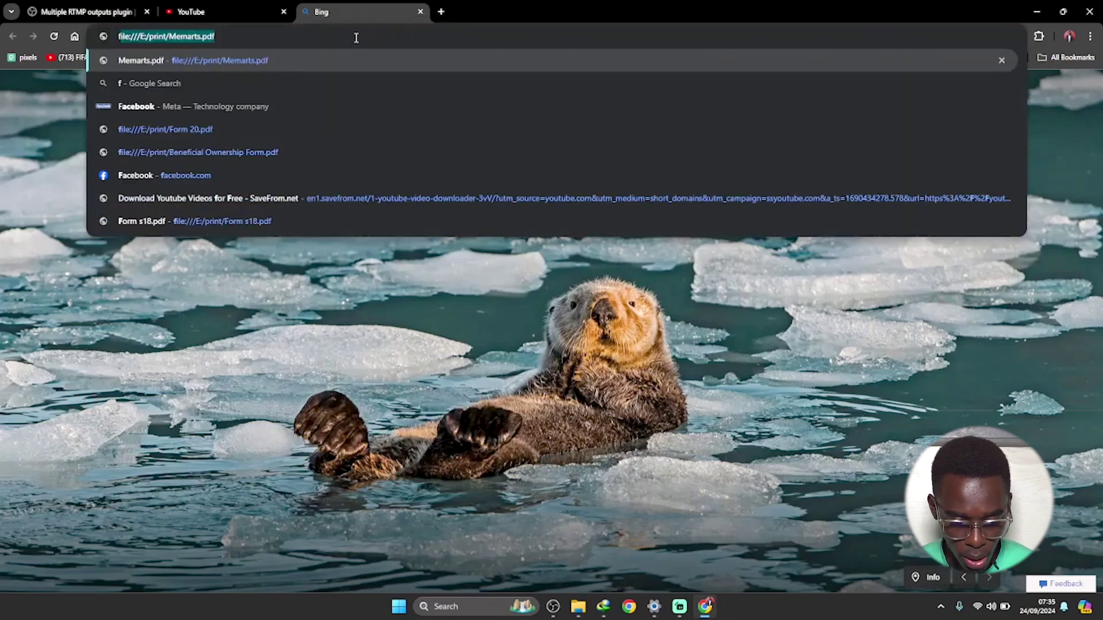
text(acebook.com)
key(Return)
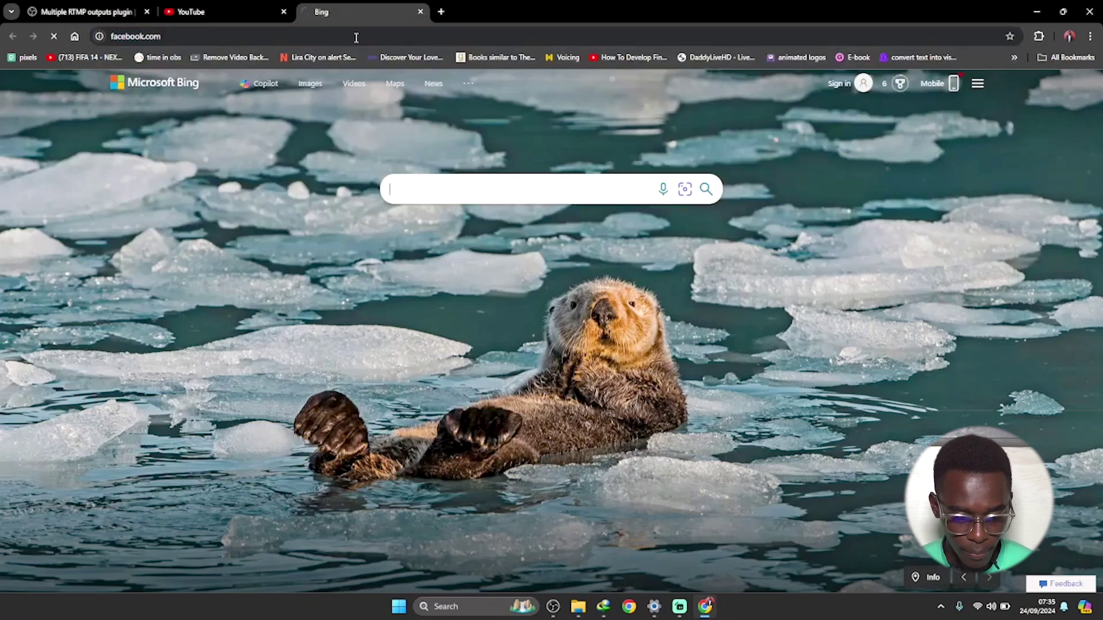
click(132, 12)
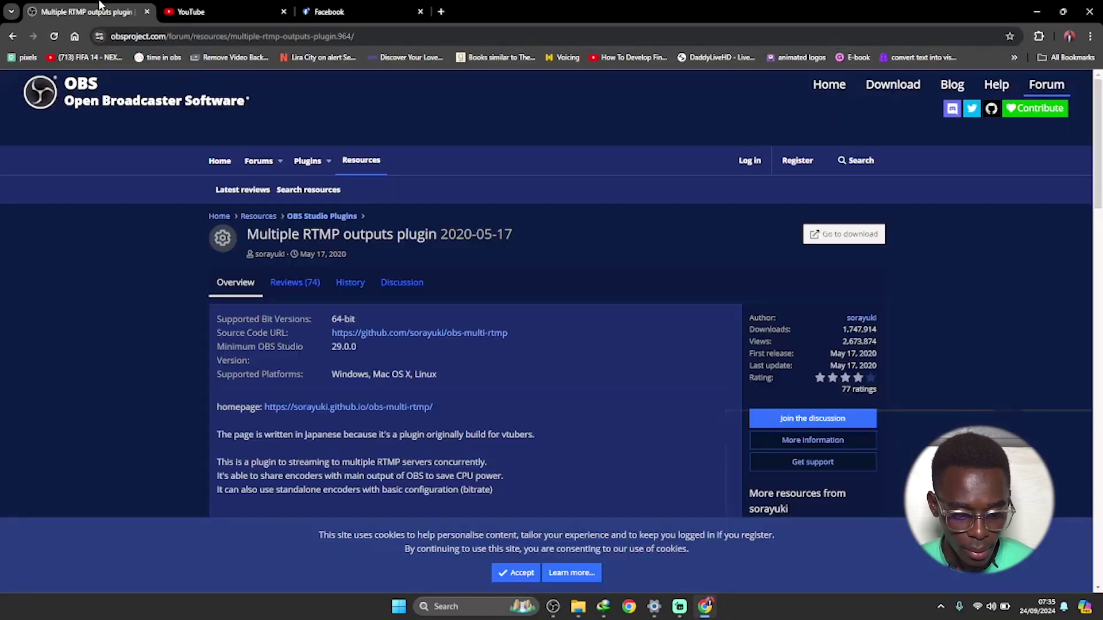
click(147, 11)
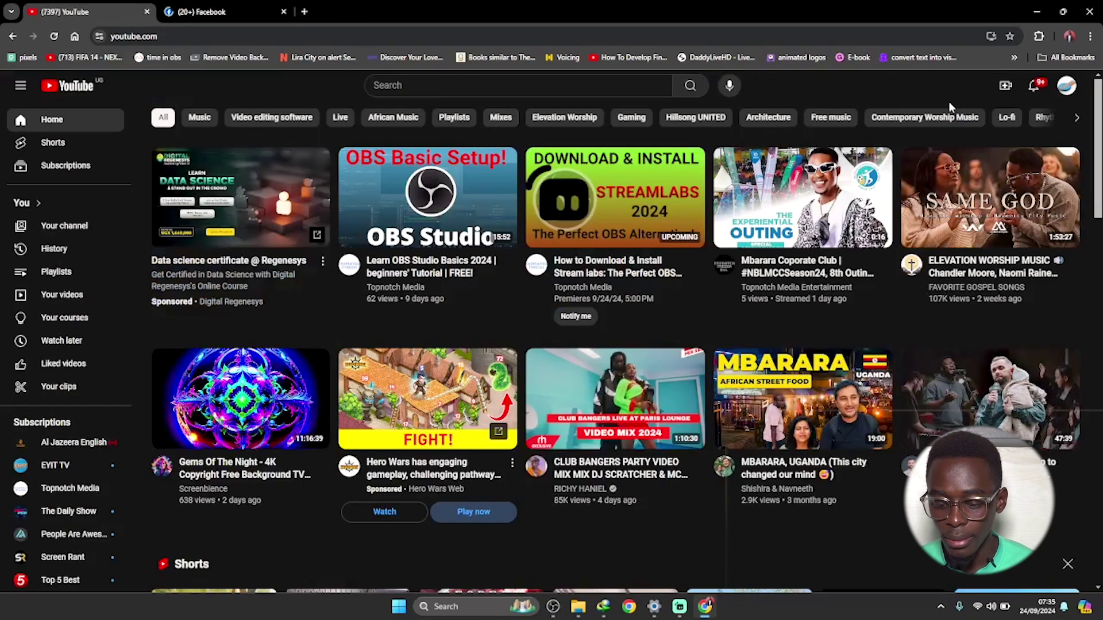
- Switch the YouTube account to the Topnotch Media Entertainment channel
click(1066, 86)
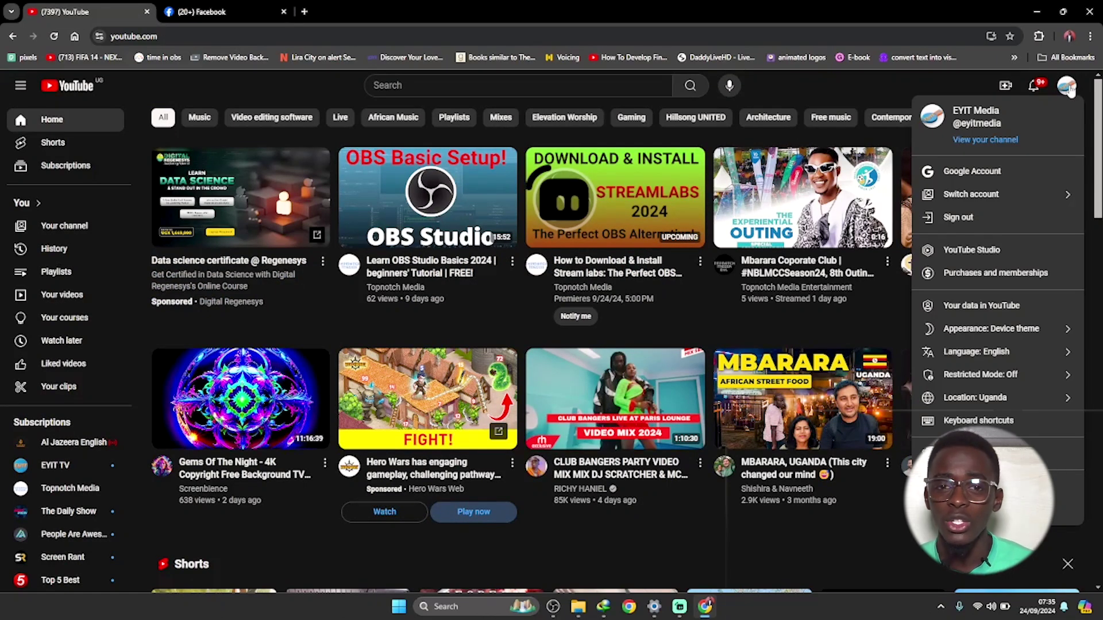
click(1025, 198)
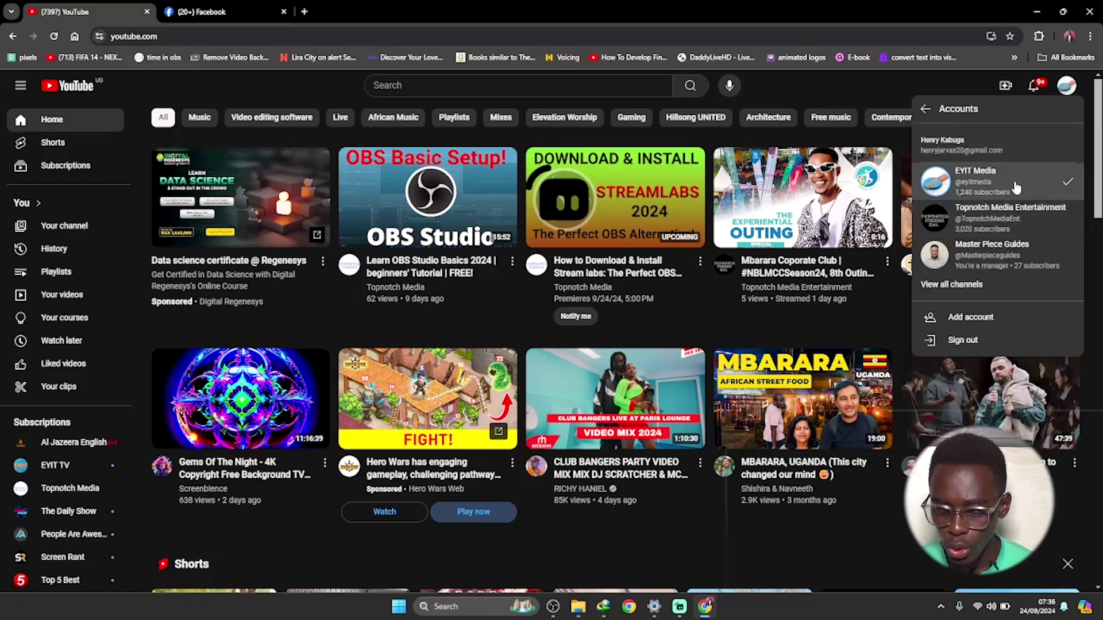
click(1022, 207)
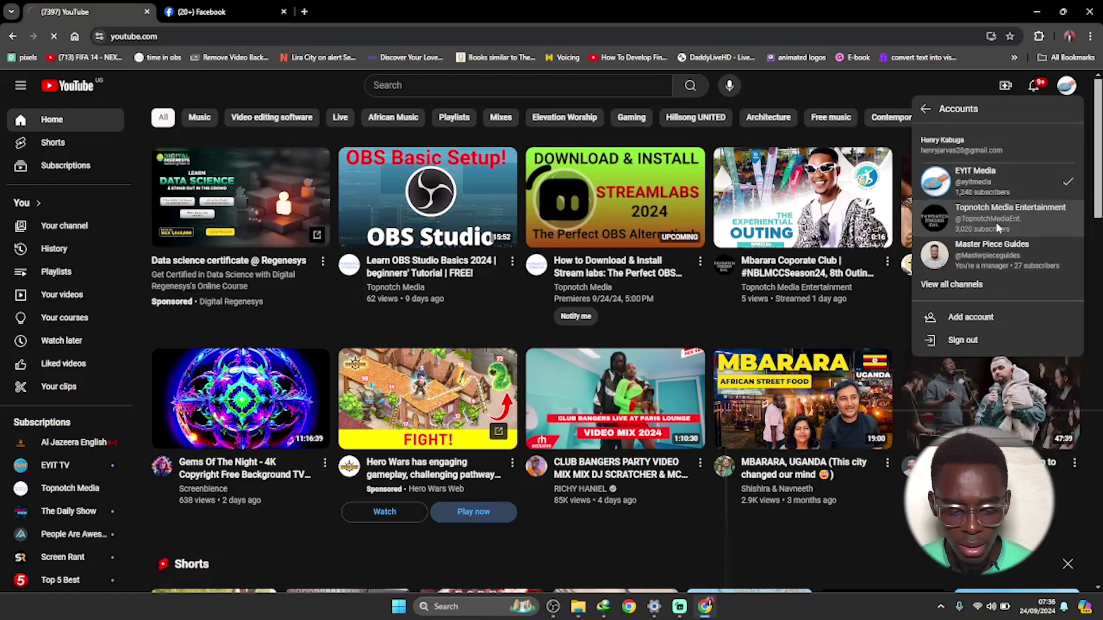
- Create a Facebook live video set to go live now
click(264, 11)
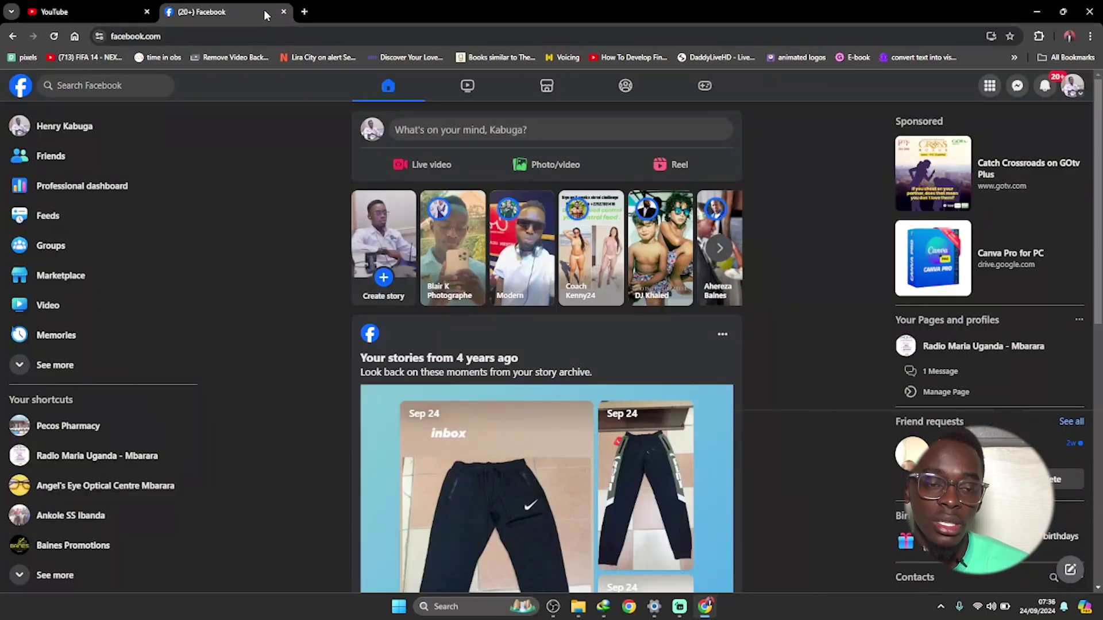
click(438, 176)
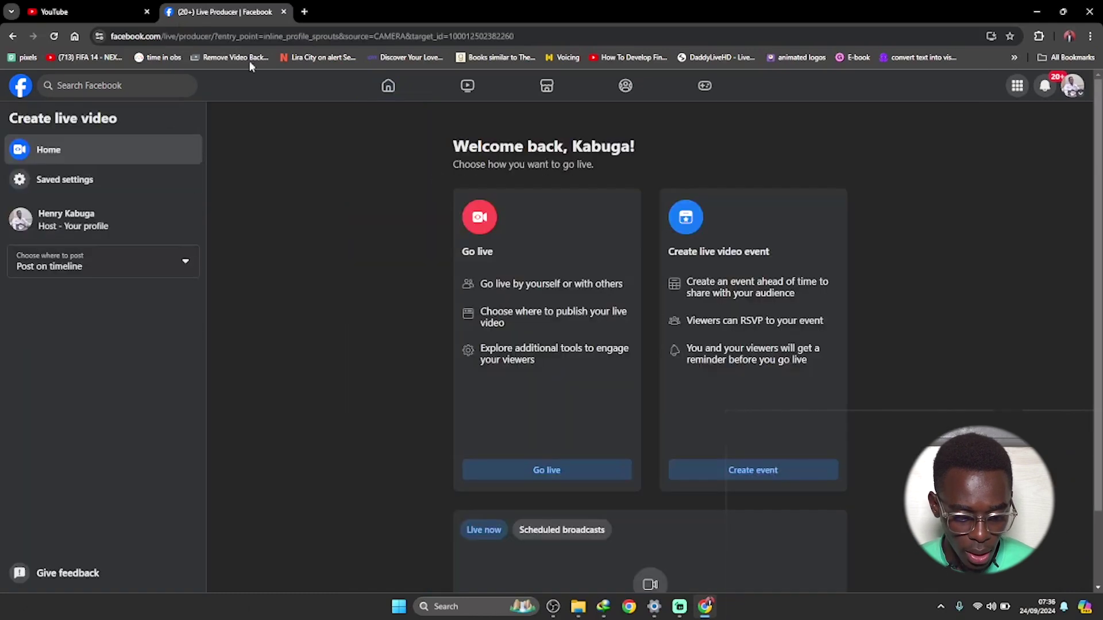
click(546, 470)
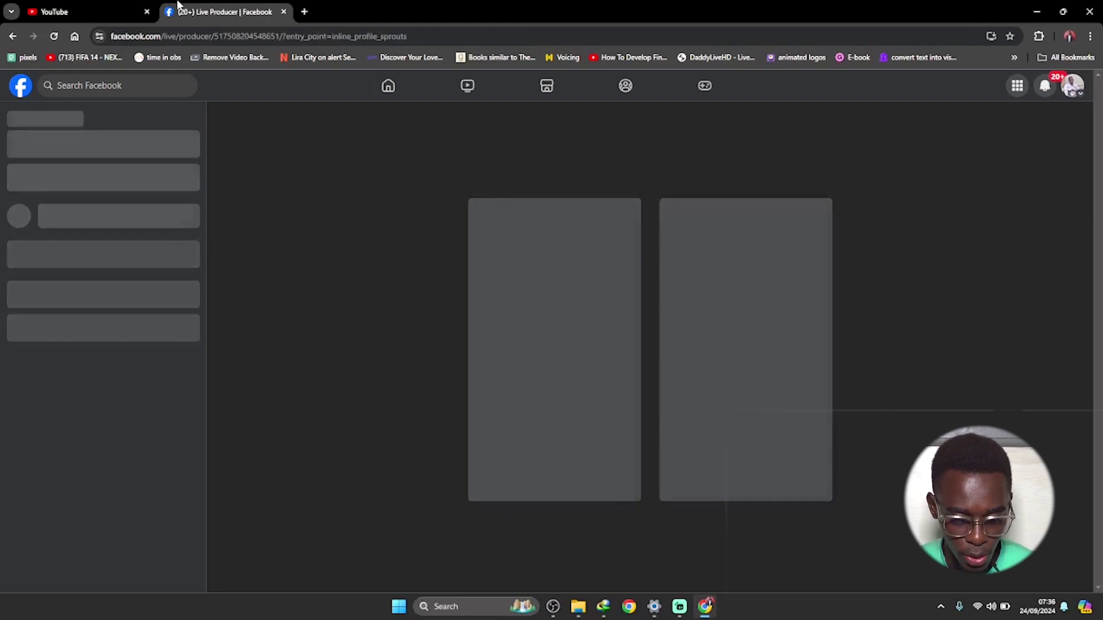
- Start a new YouTube live stream via Create > Go live and open Facebook's post details
click(137, 3)
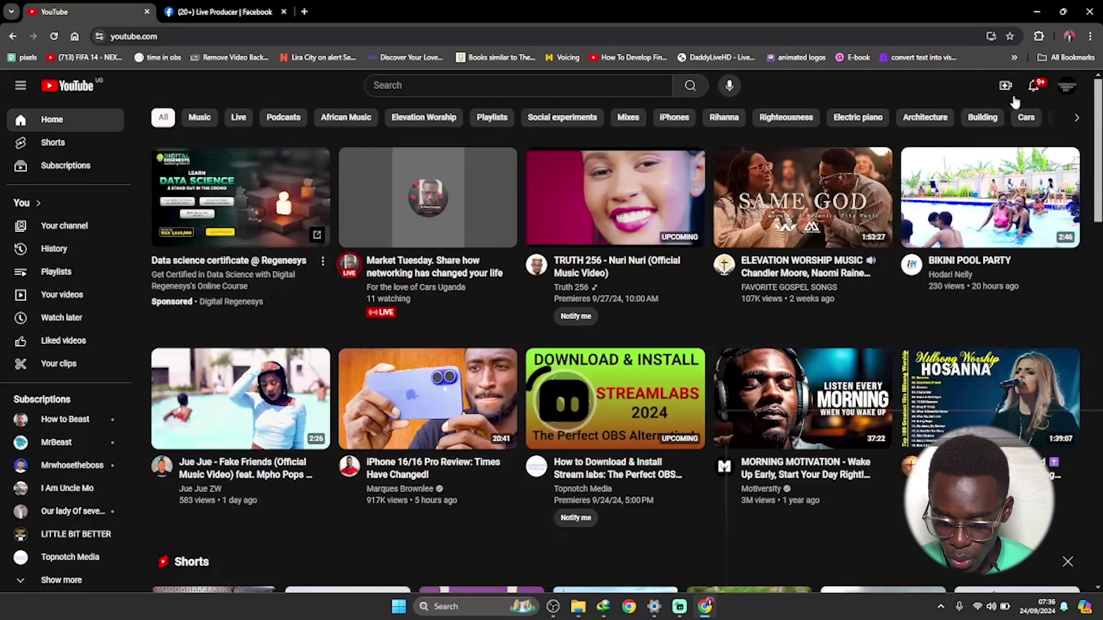
click(1005, 85)
click(1031, 136)
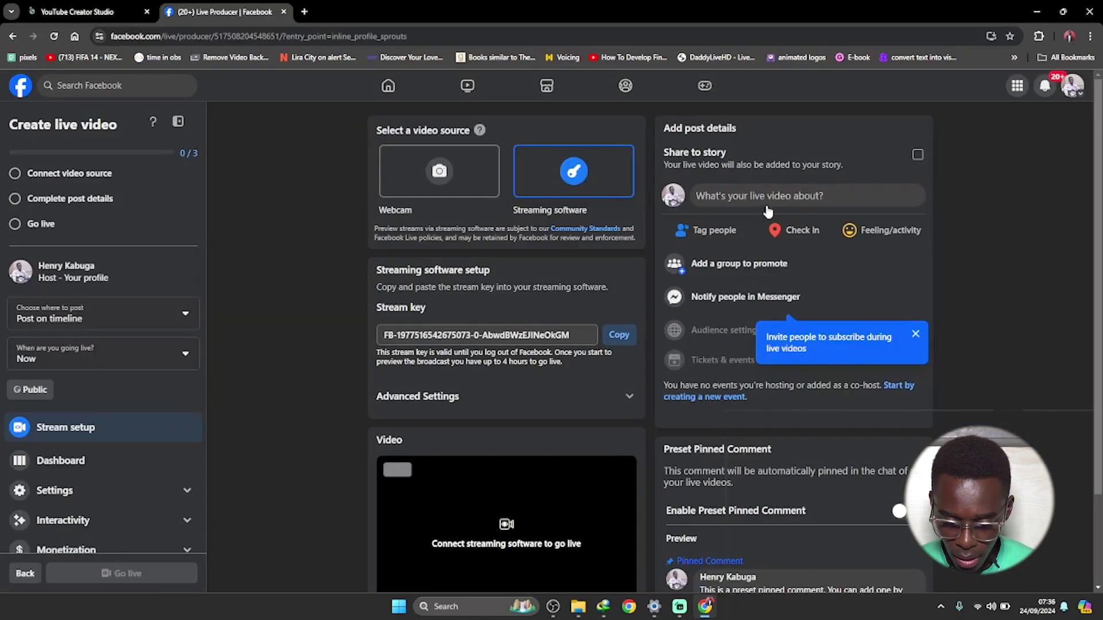
click(768, 211)
- Enter 'air testing' as the Facebook live post title and description, save it, and return to YouTube Studio
click(480, 286)
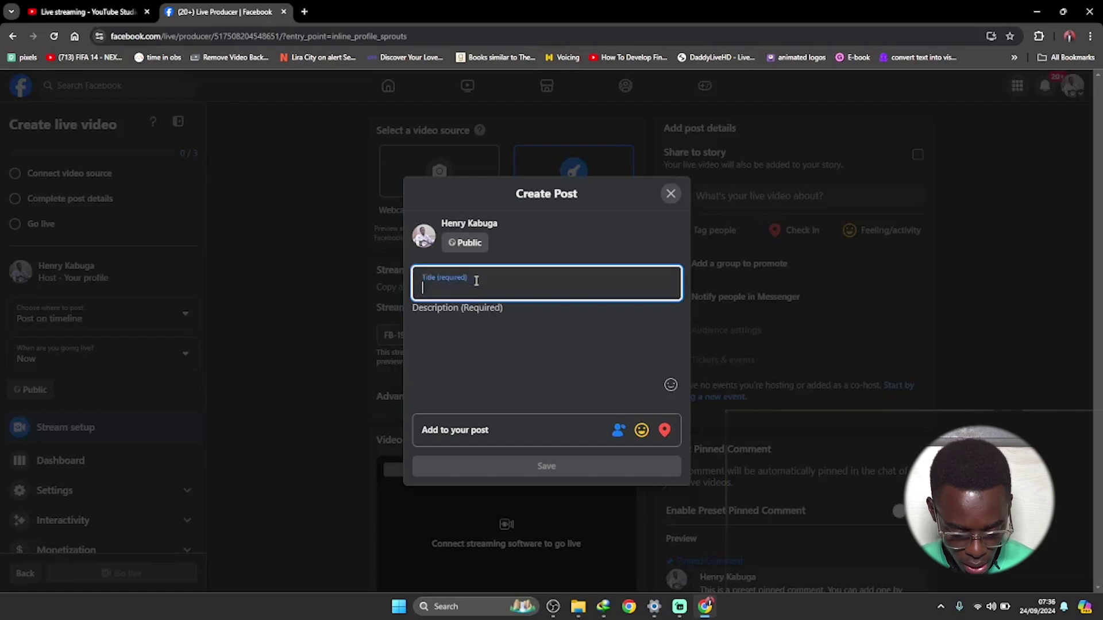
text(air testi)
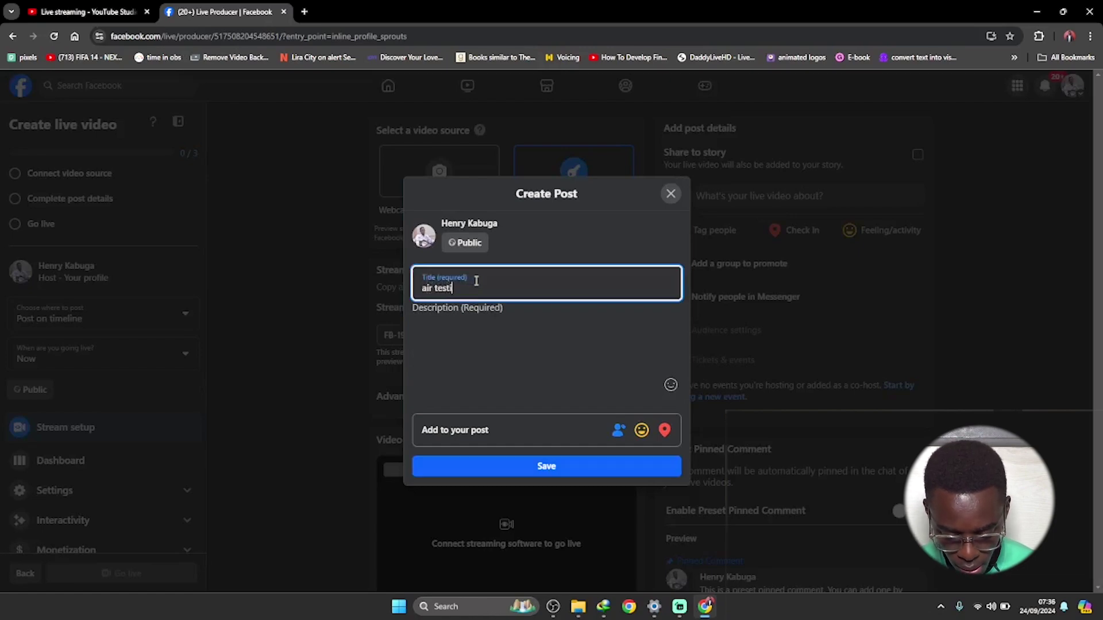
text(ng)
click(470, 313)
text(a)
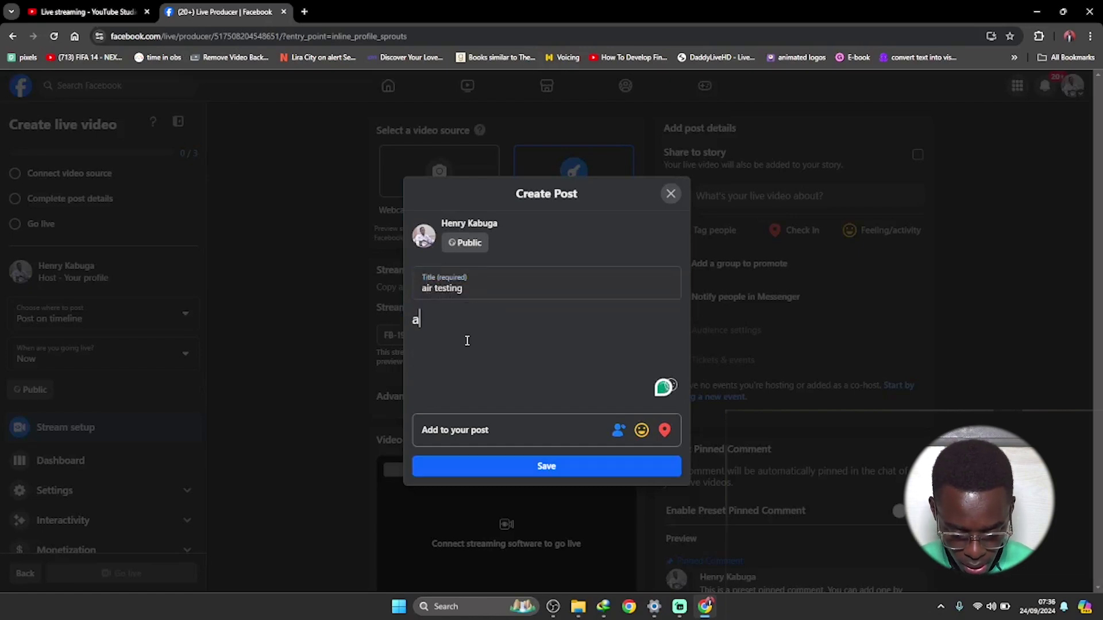
text(ir testing)
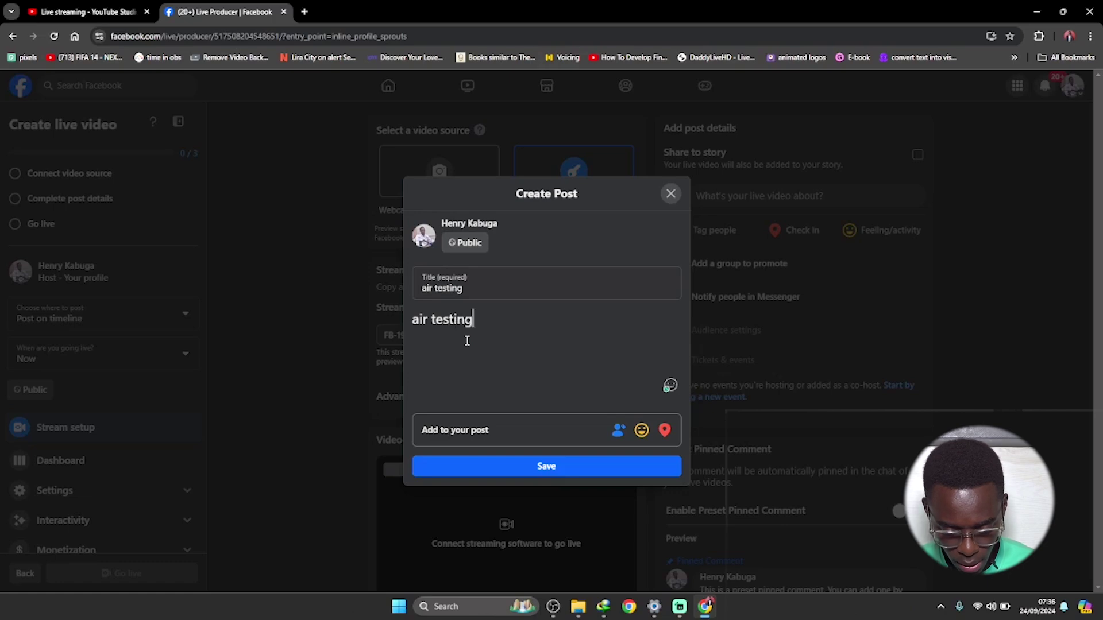
click(549, 470)
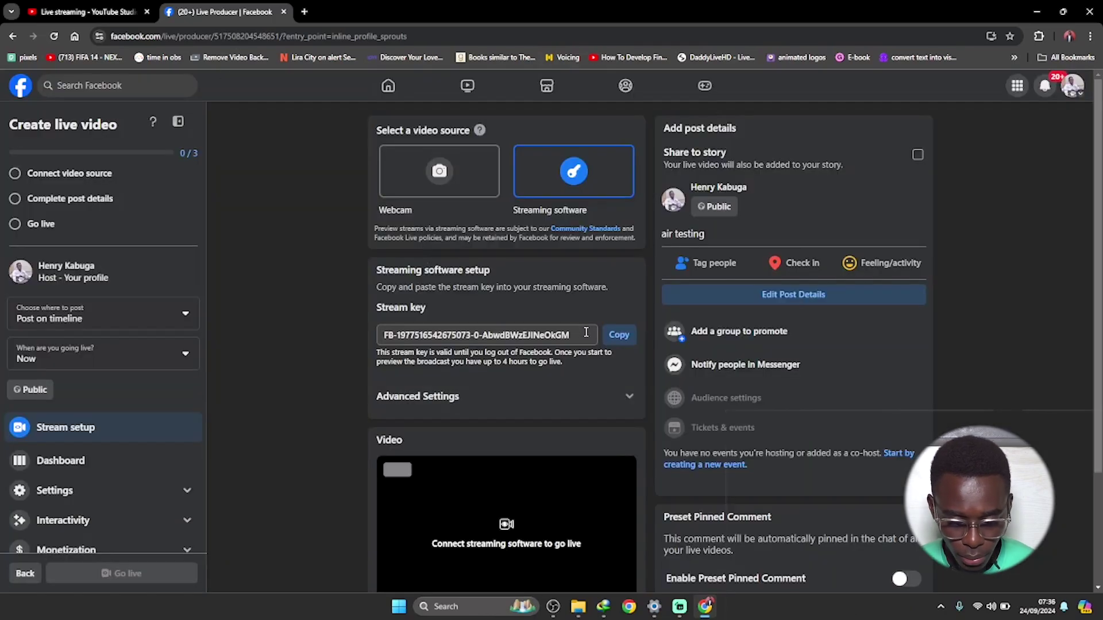
scroll(1091, 198, down, 3)
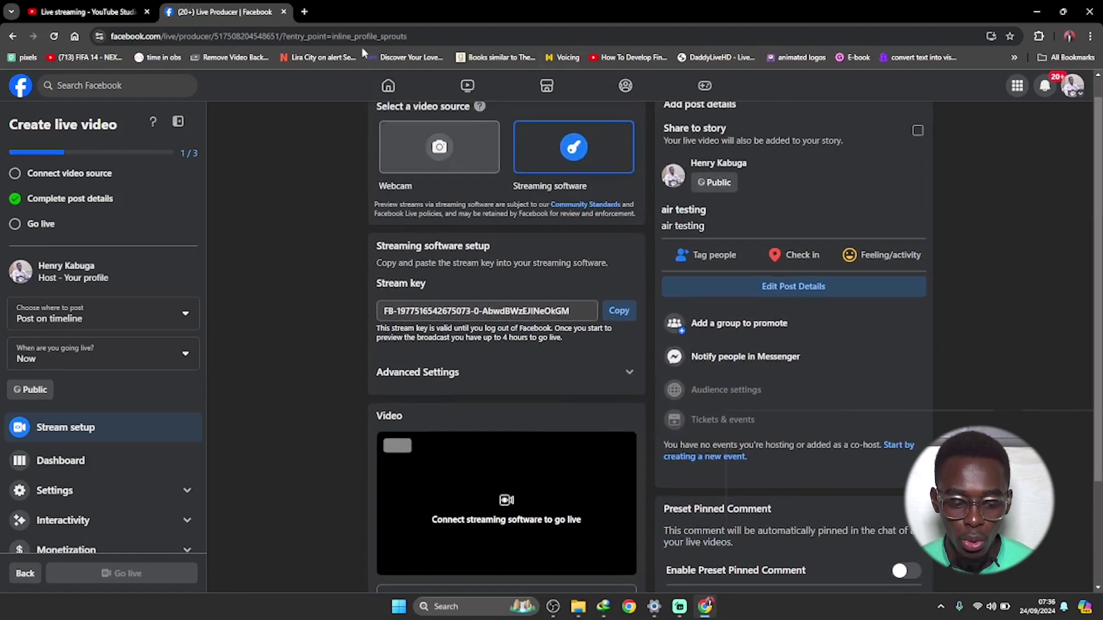
click(147, 6)
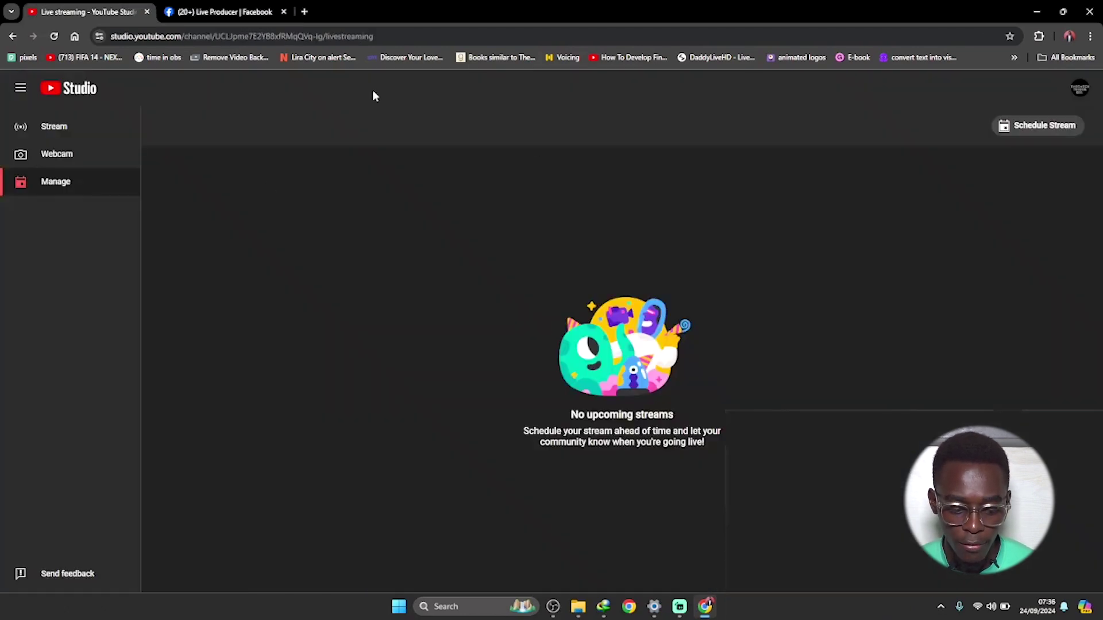
- Set the YouTube stream's title and description to 'air testing' in the dashboard and save
click(85, 120)
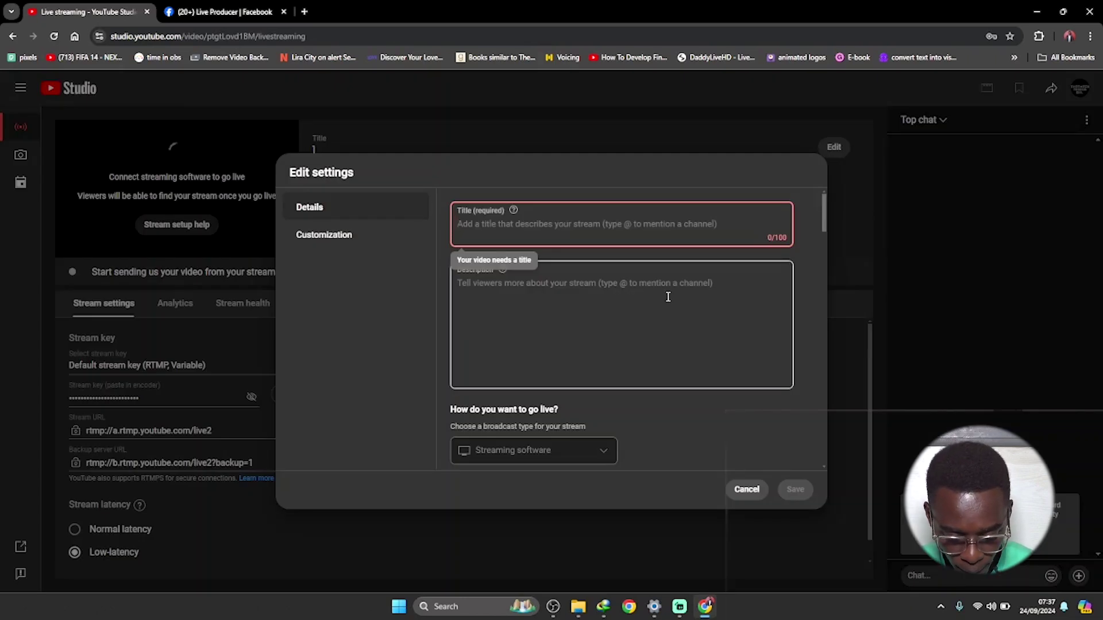
text(t)
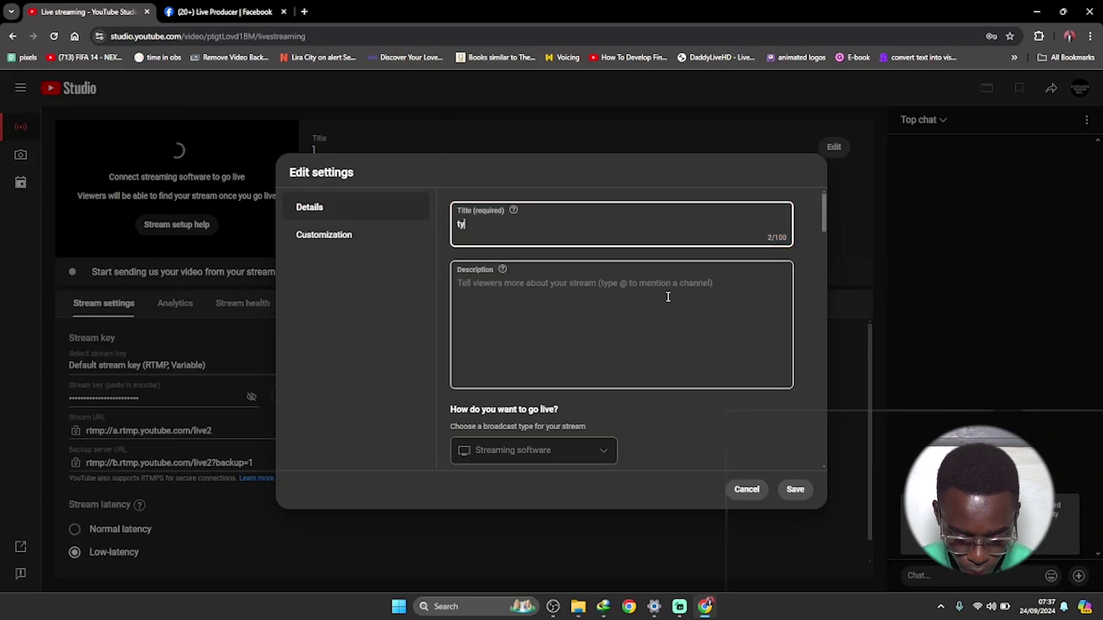
key(BackSpace)
text(air )
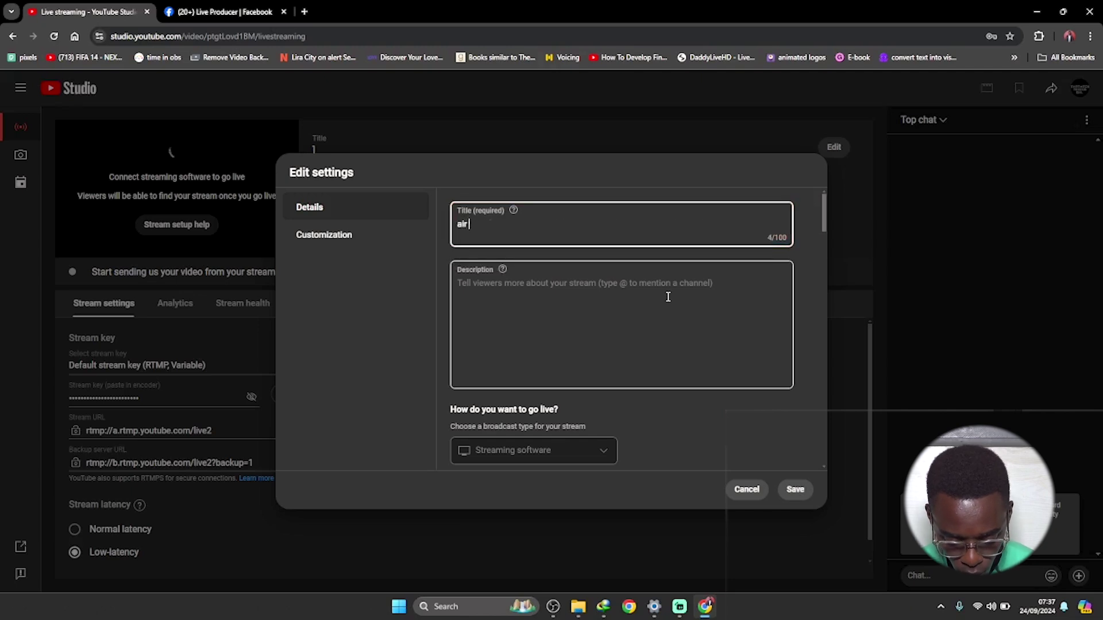
text(test)
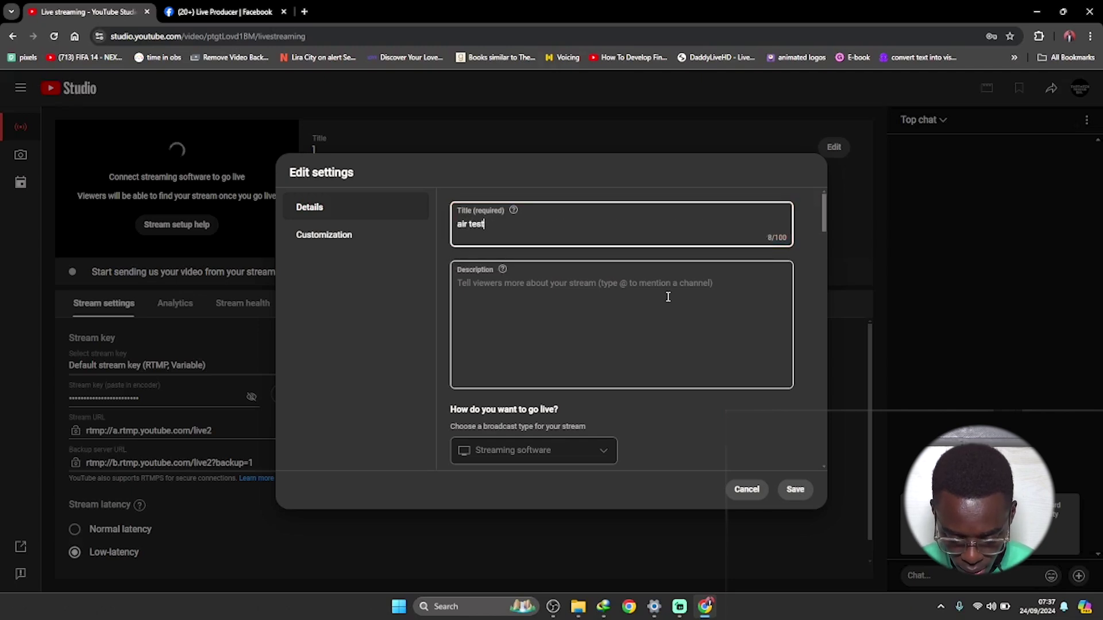
text(ing)
click(605, 305)
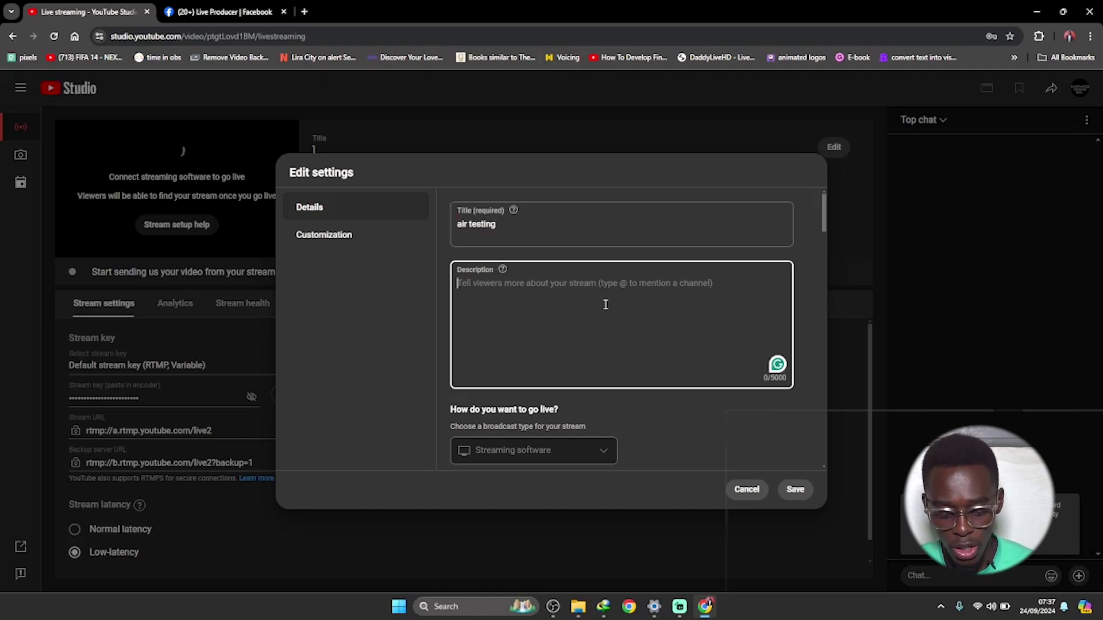
text(air testing)
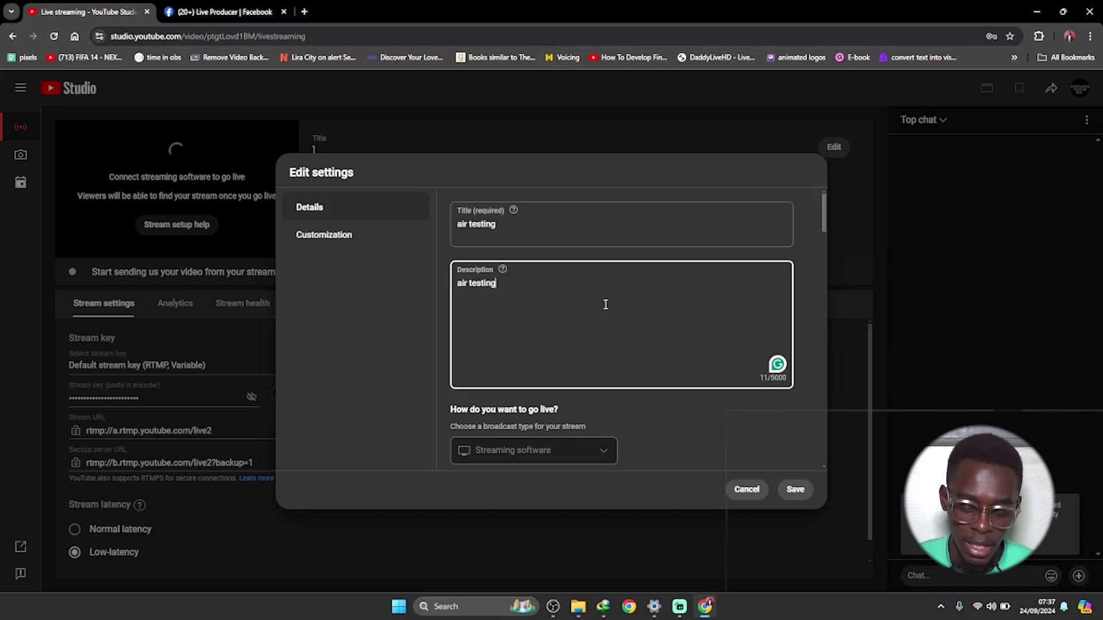
scroll(606, 304, down, 15)
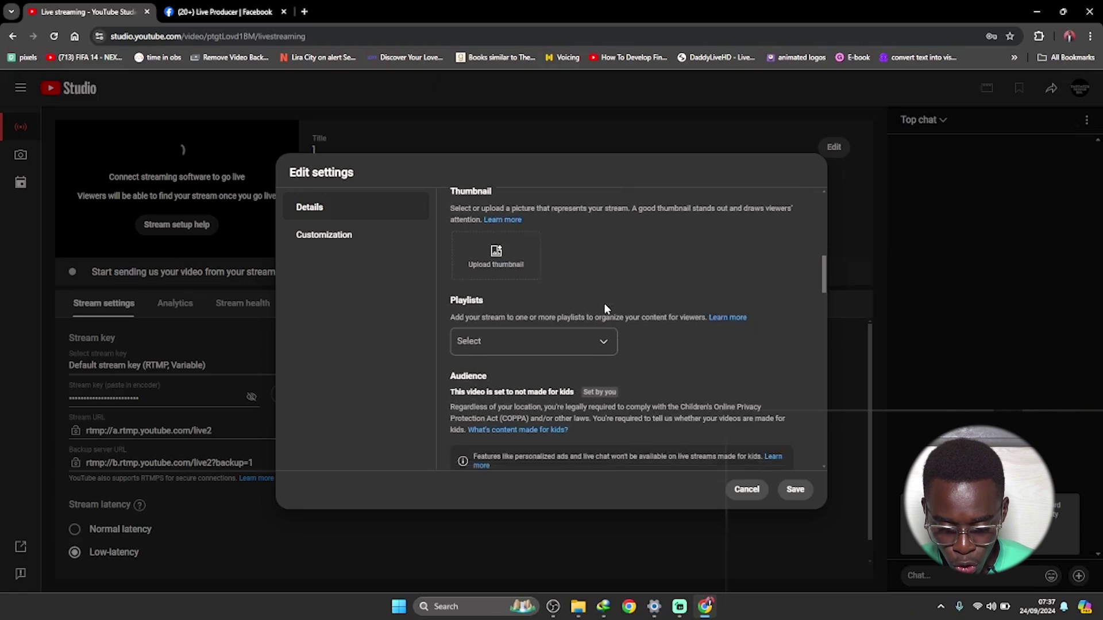
scroll(773, 442, down, 3)
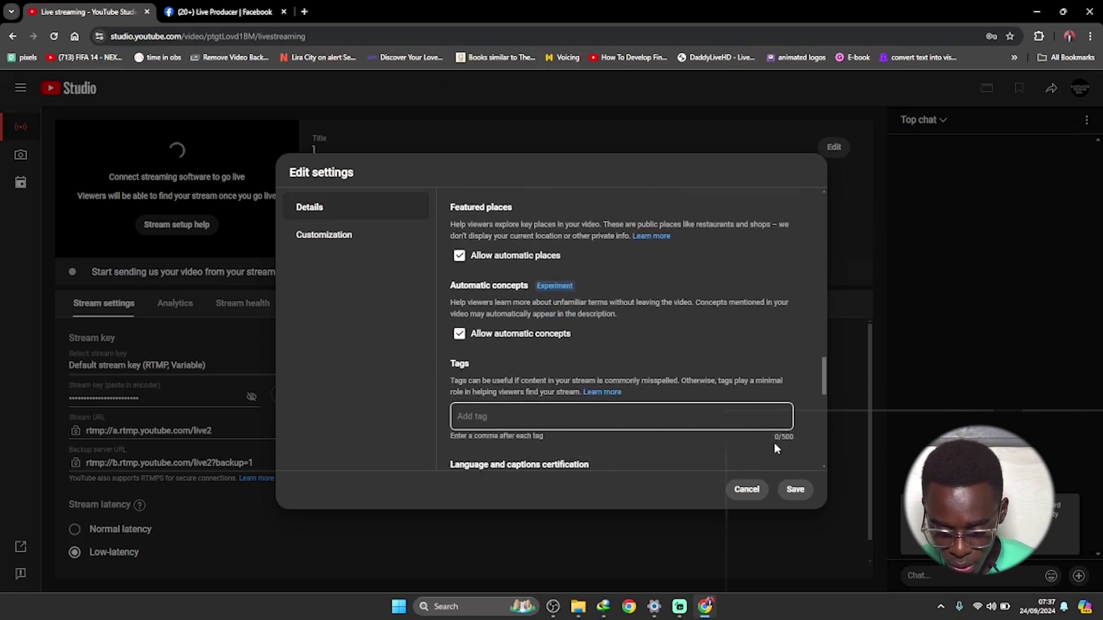
click(795, 489)
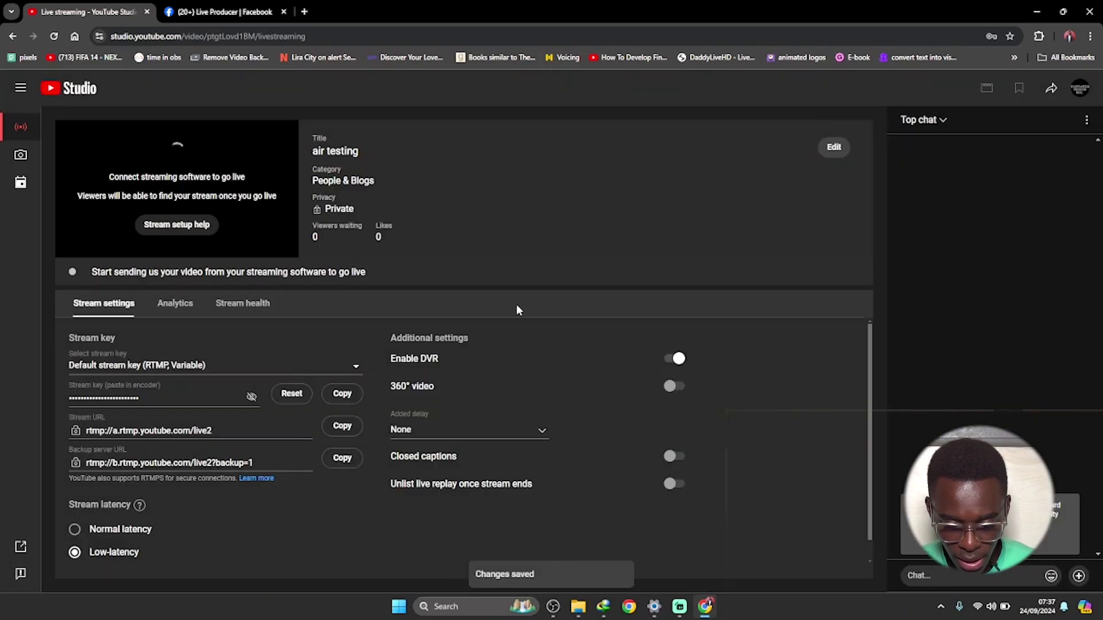
- Copy the stream key from YouTube Studio's live streaming page after checking the Facebook tab
click(161, 6)
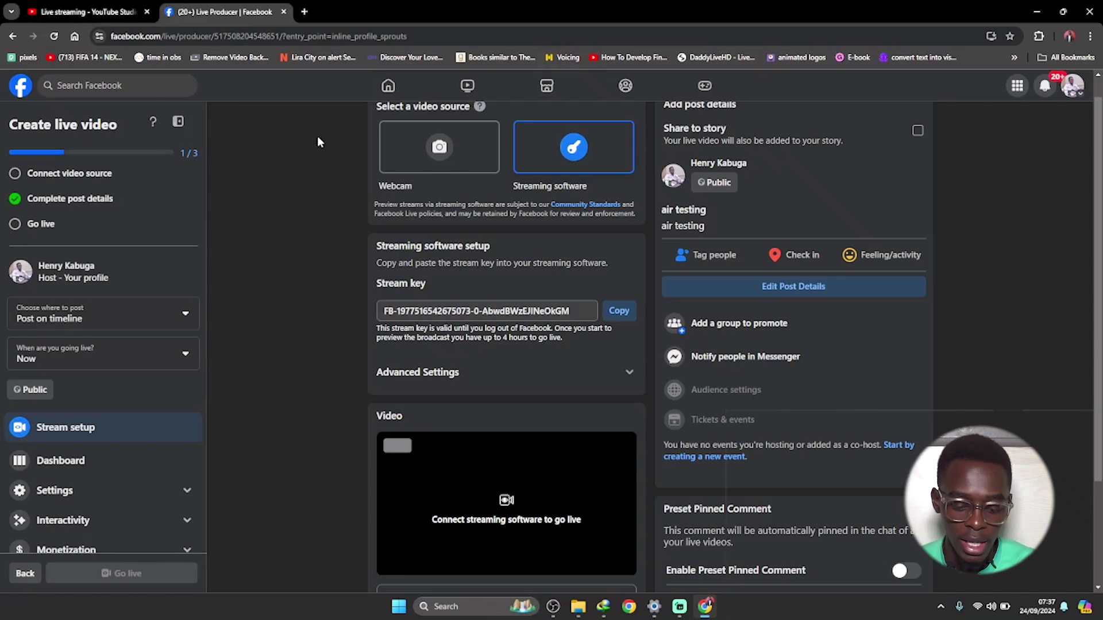
click(55, 6)
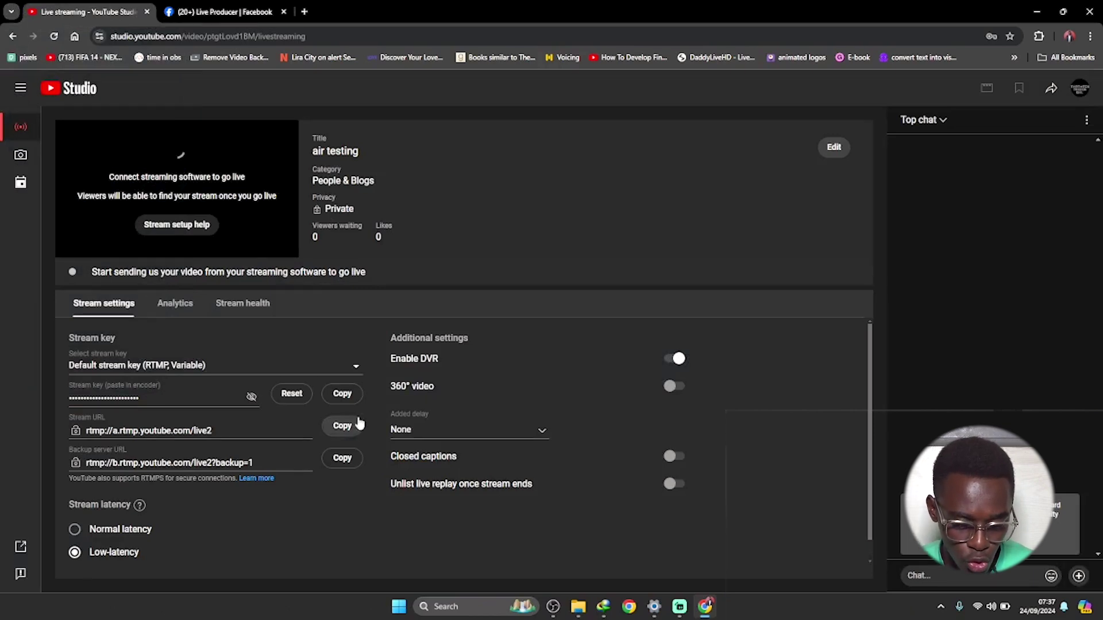
click(351, 399)
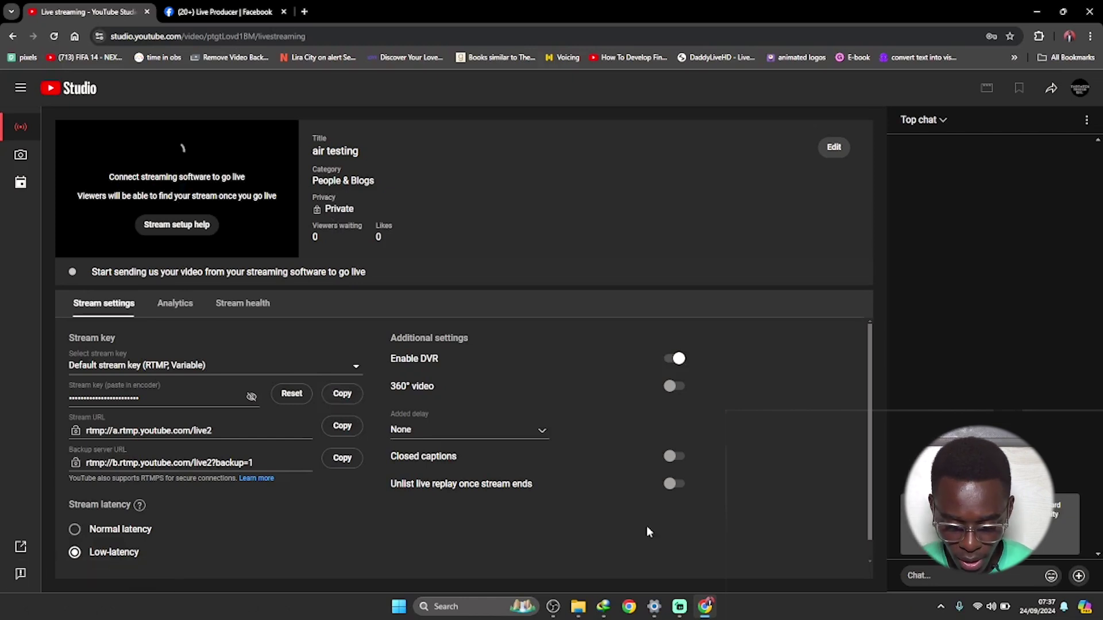
click(552, 606)
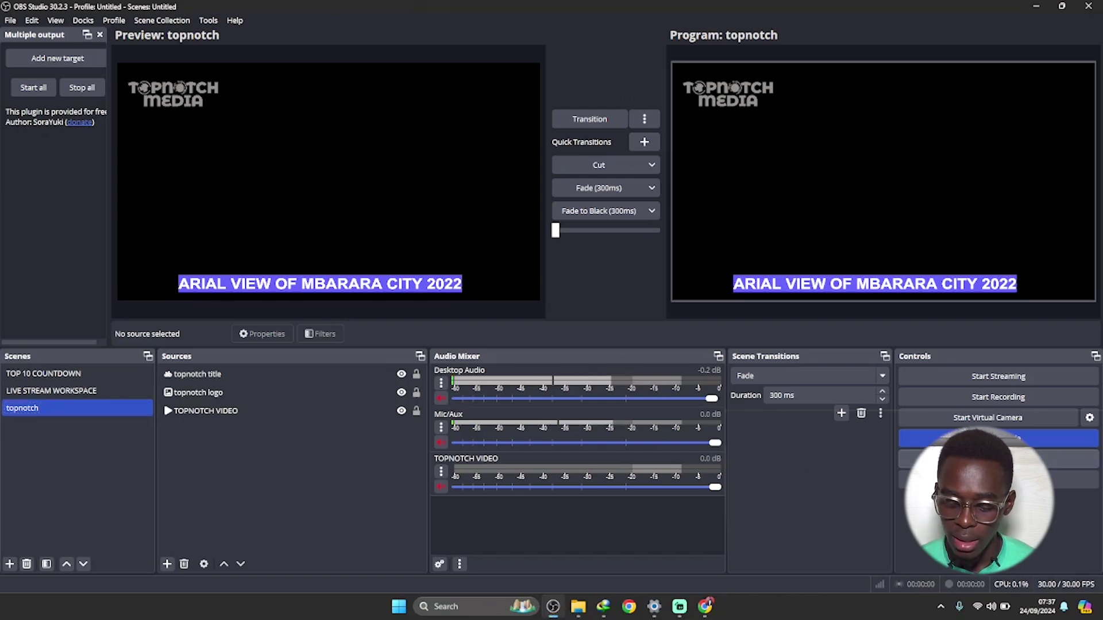
- Set the OBS Stream service to YouTube - RTMPS with a manually entered stream key
click(998, 459)
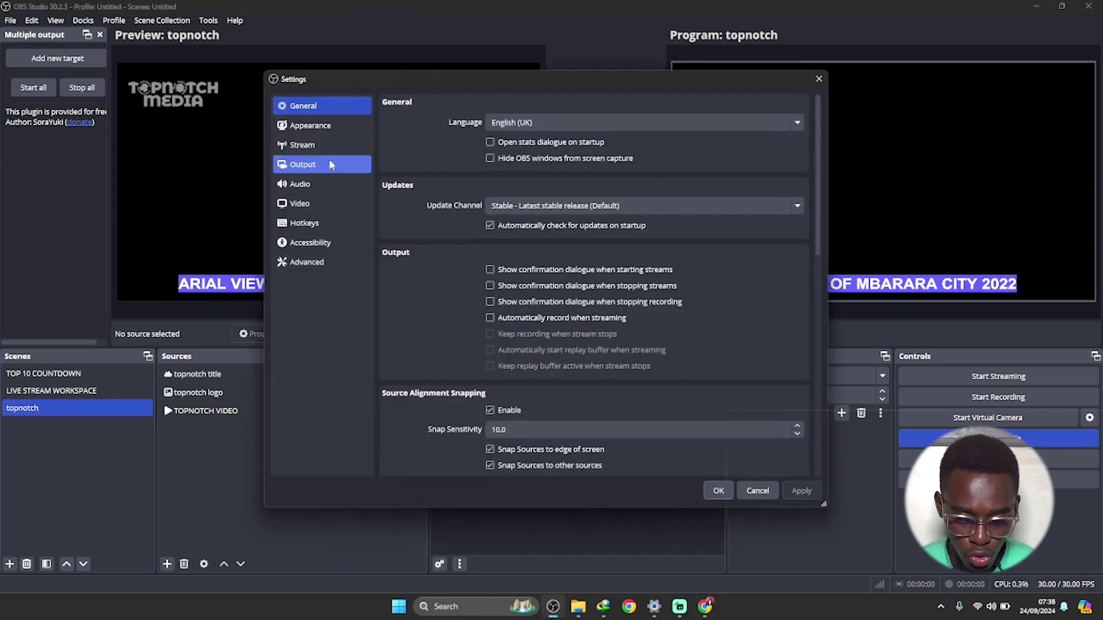
click(325, 150)
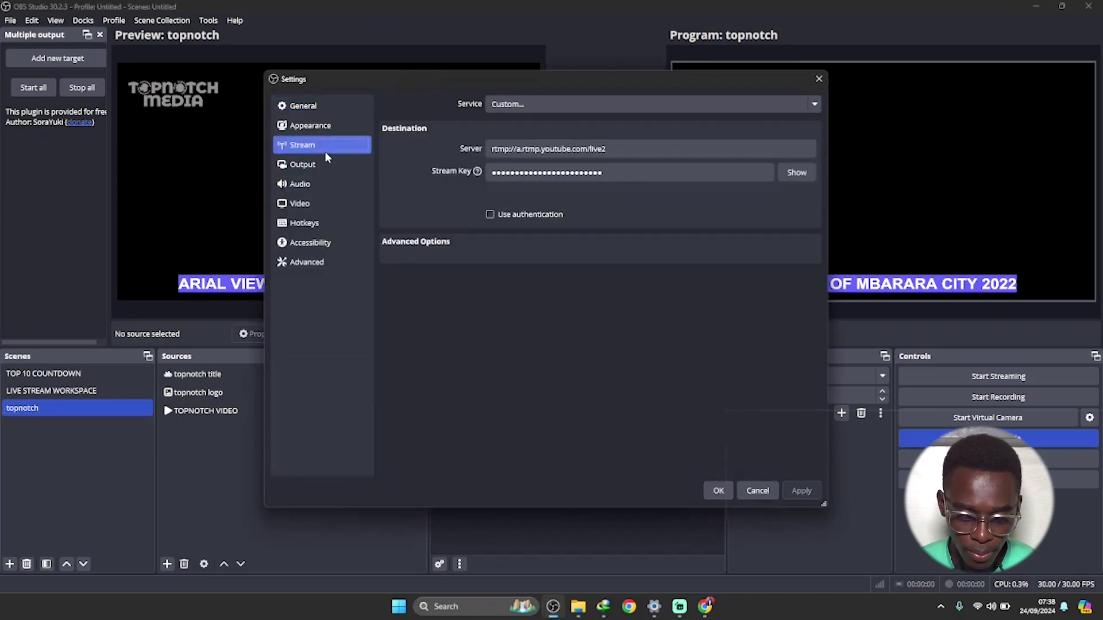
click(555, 106)
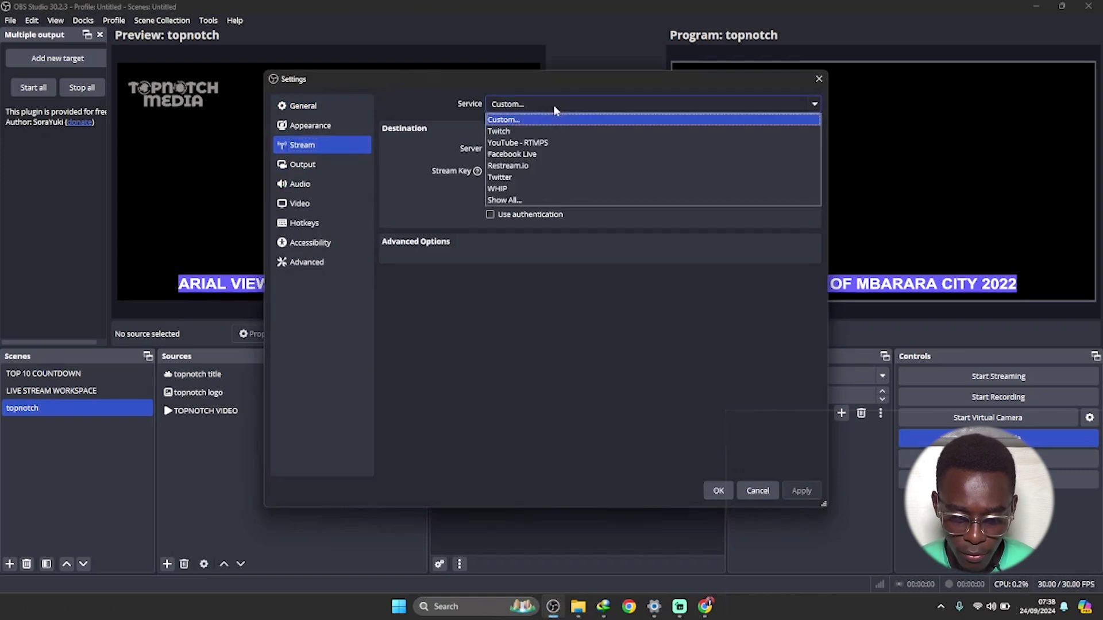
click(537, 143)
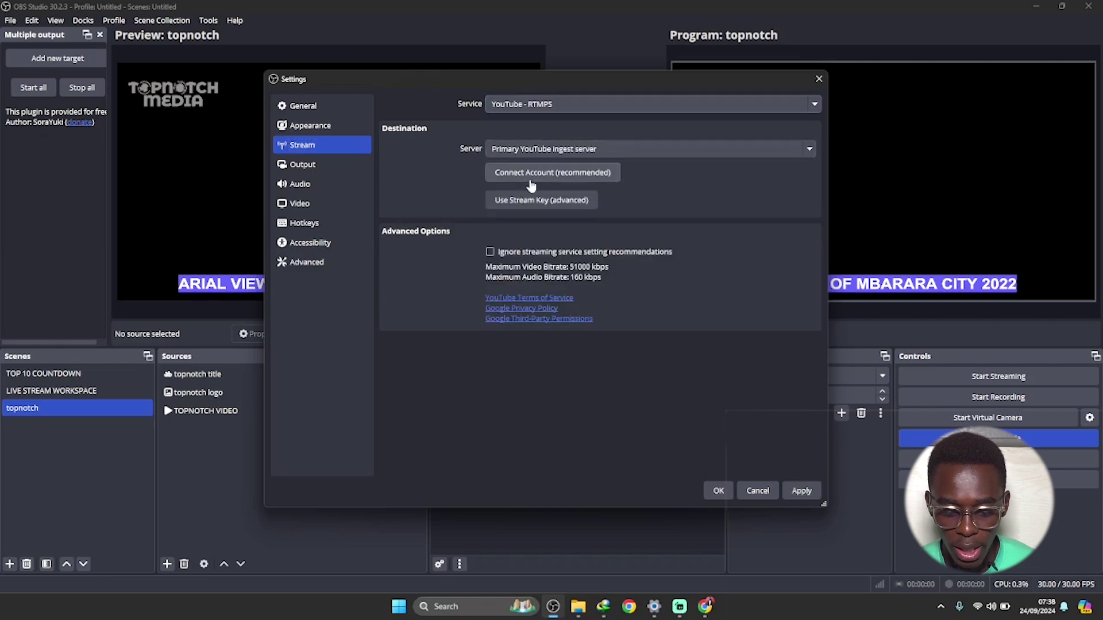
click(537, 200)
click(620, 172)
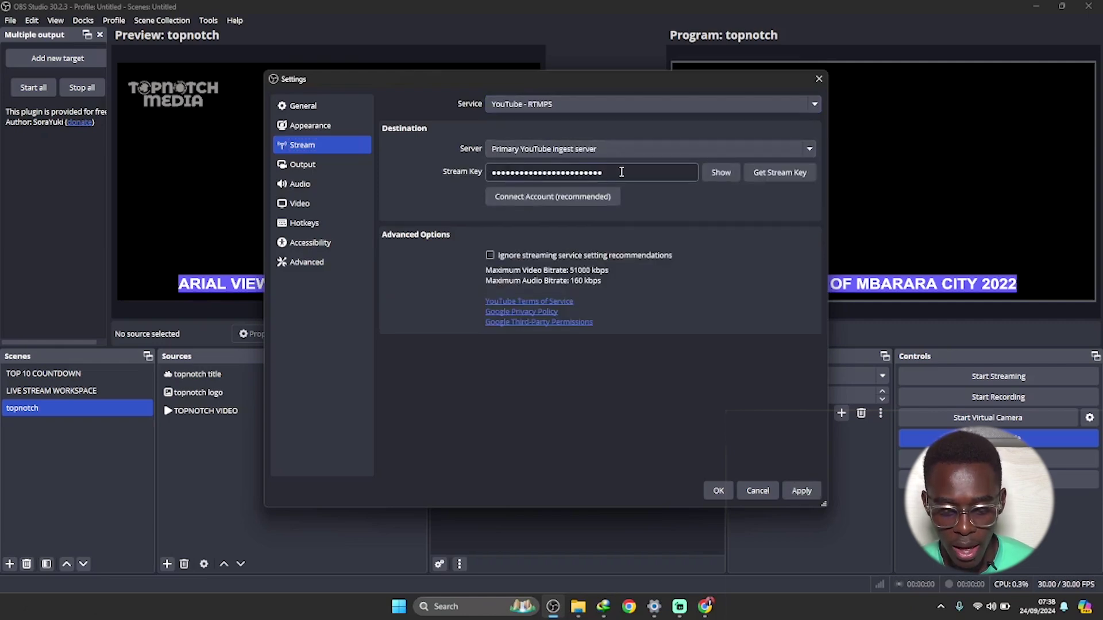
drag(620, 172, 490, 171)
key(Return)
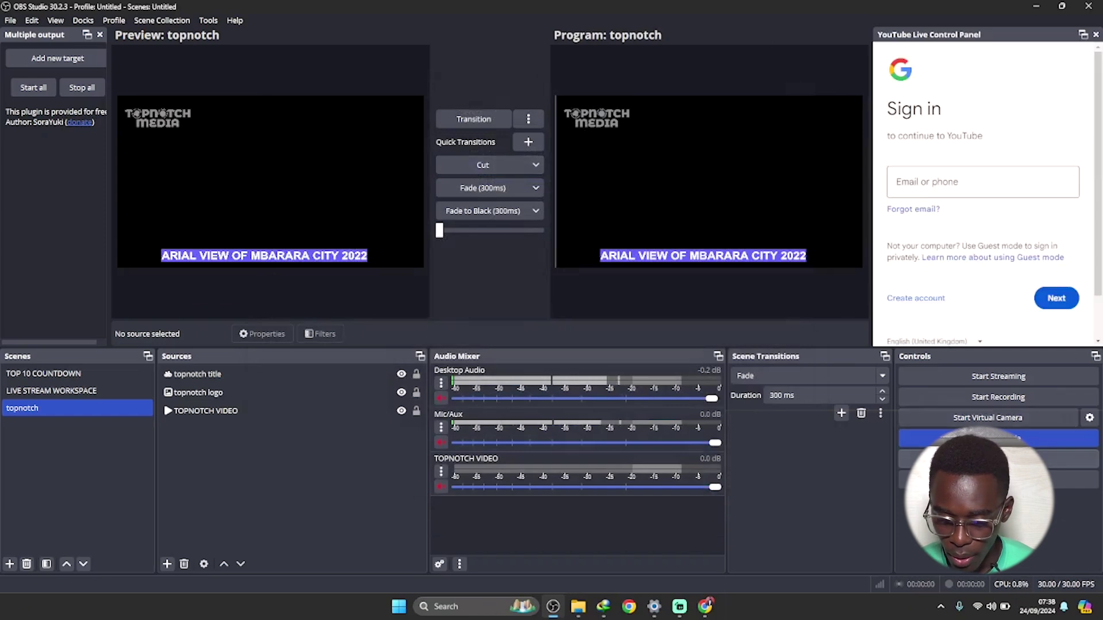
- Replace the OBS stream key with the copied YouTube key and apply the settings
click(998, 458)
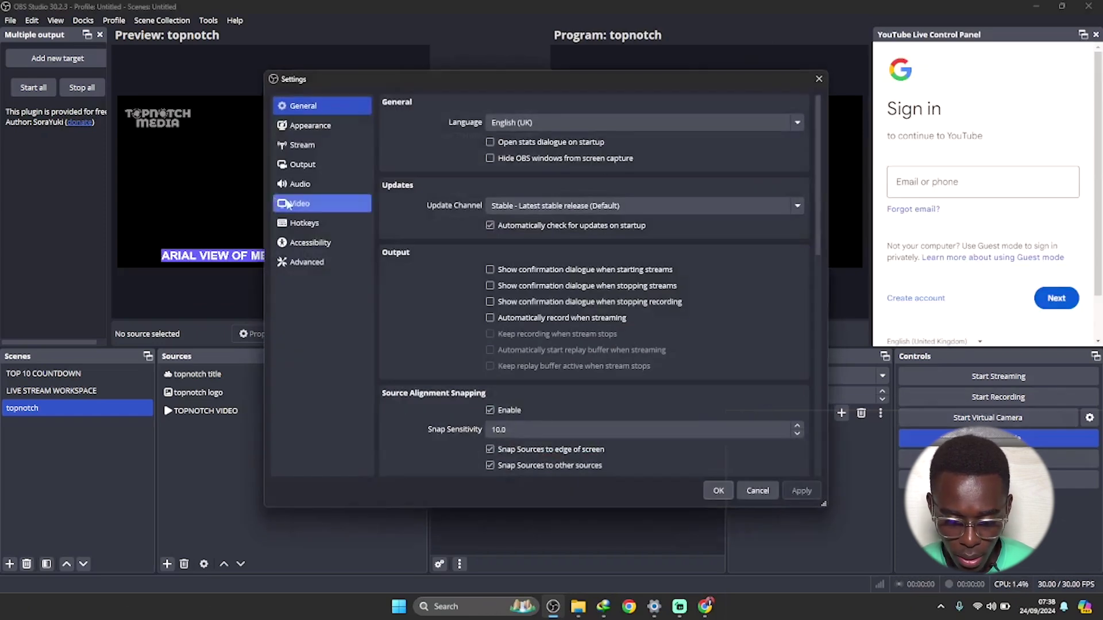
click(301, 145)
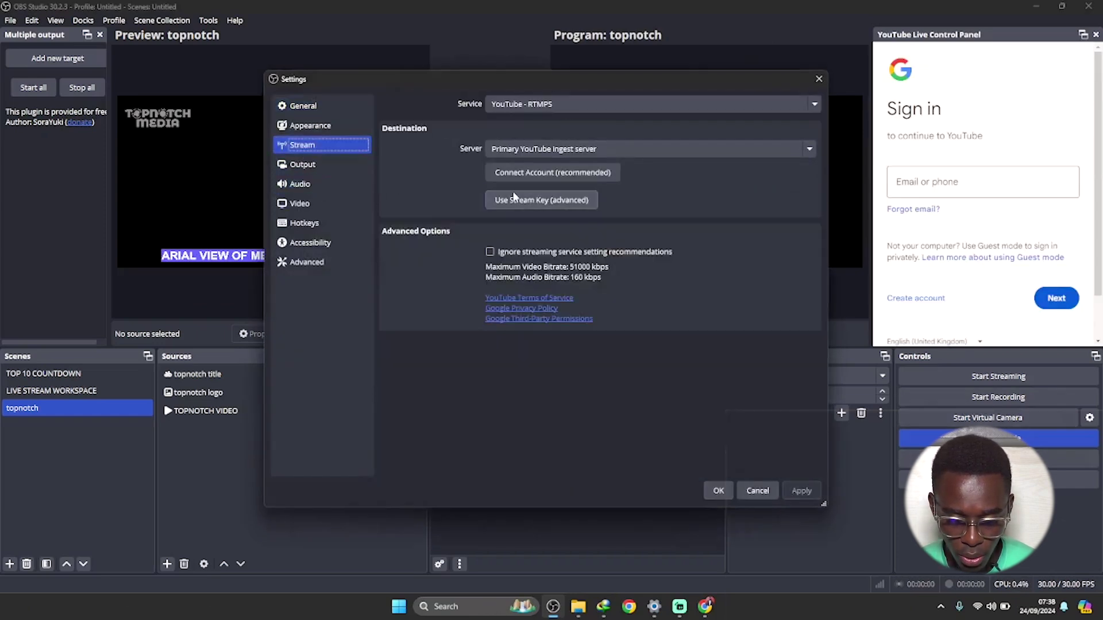
click(604, 179)
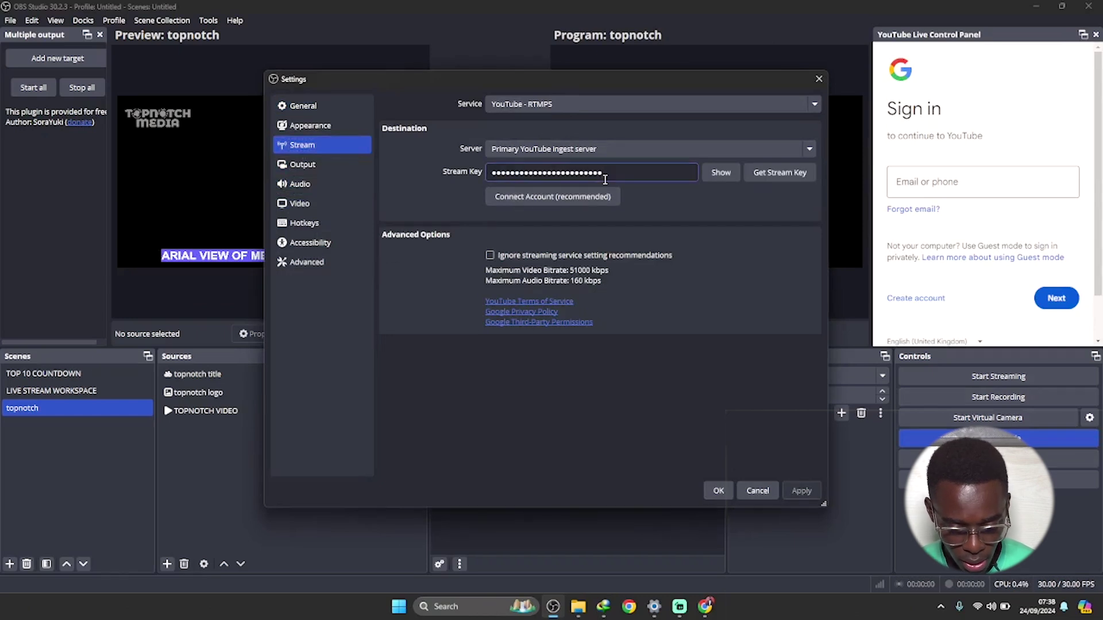
key(ctrl+a)
key(ctrl+v)
key(ctrl+a)
key(BackSpace)
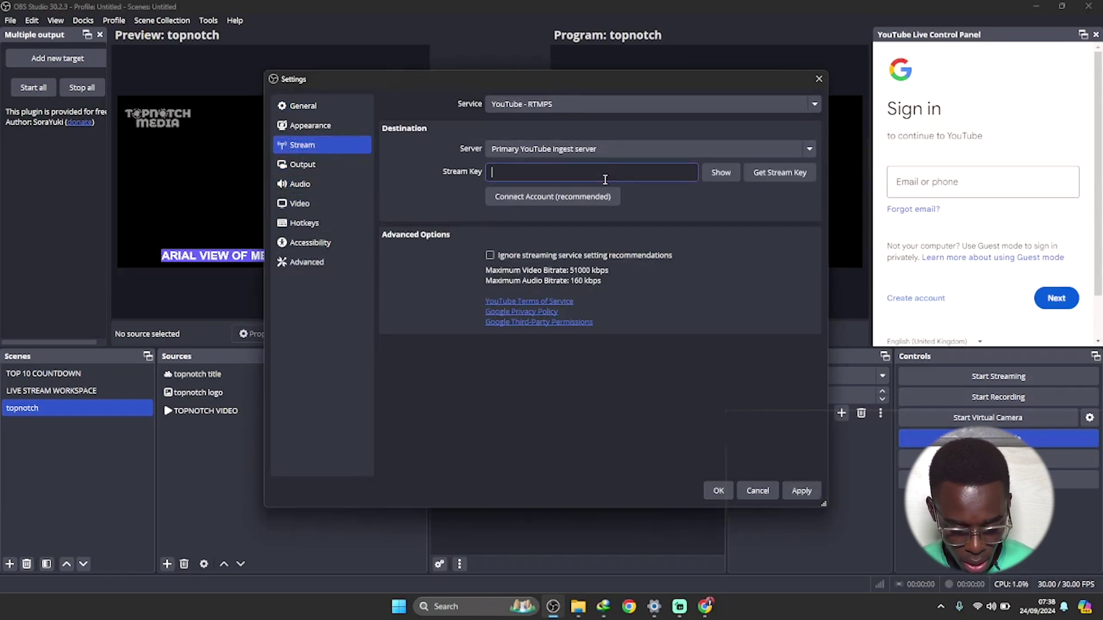
key(ctrl+v)
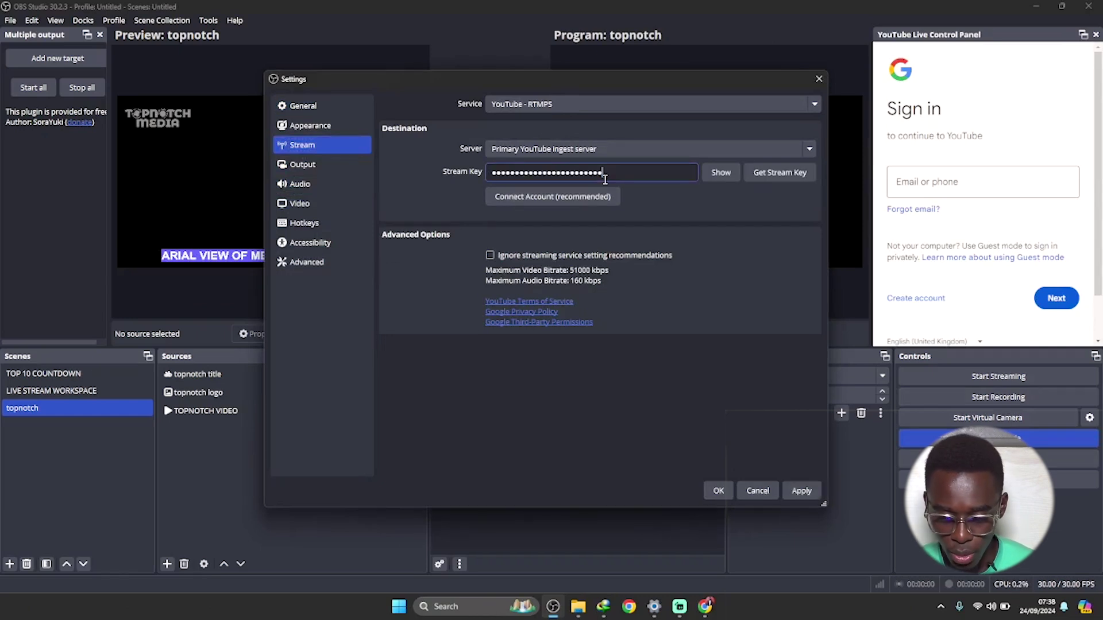
click(802, 491)
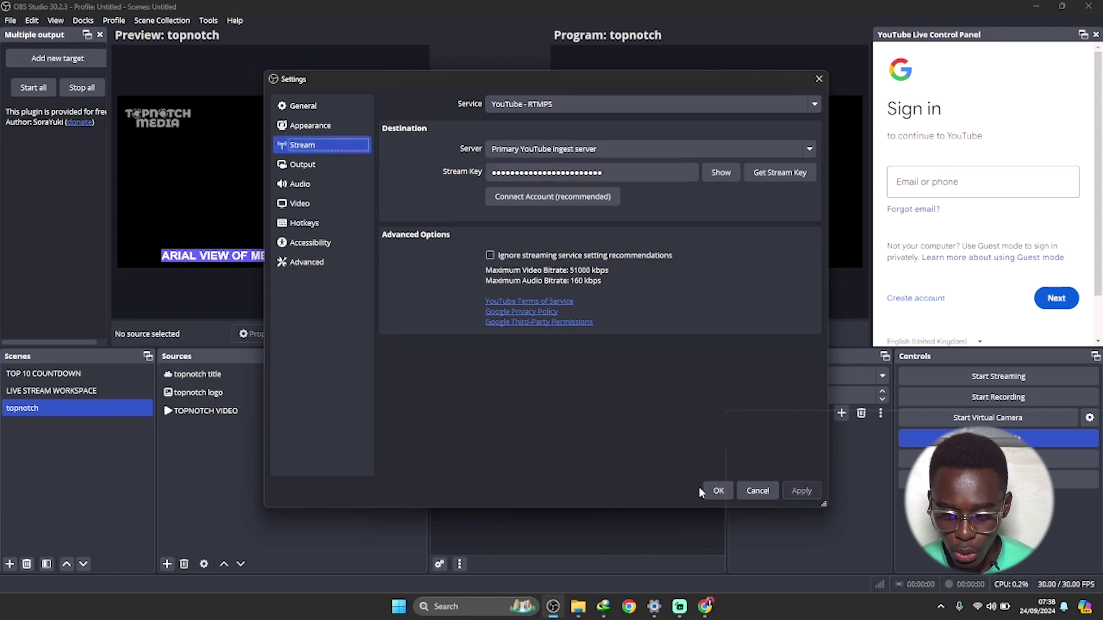
- Save the OBS settings, dismiss the YouTube panel, and copy the Facebook stream key
click(717, 491)
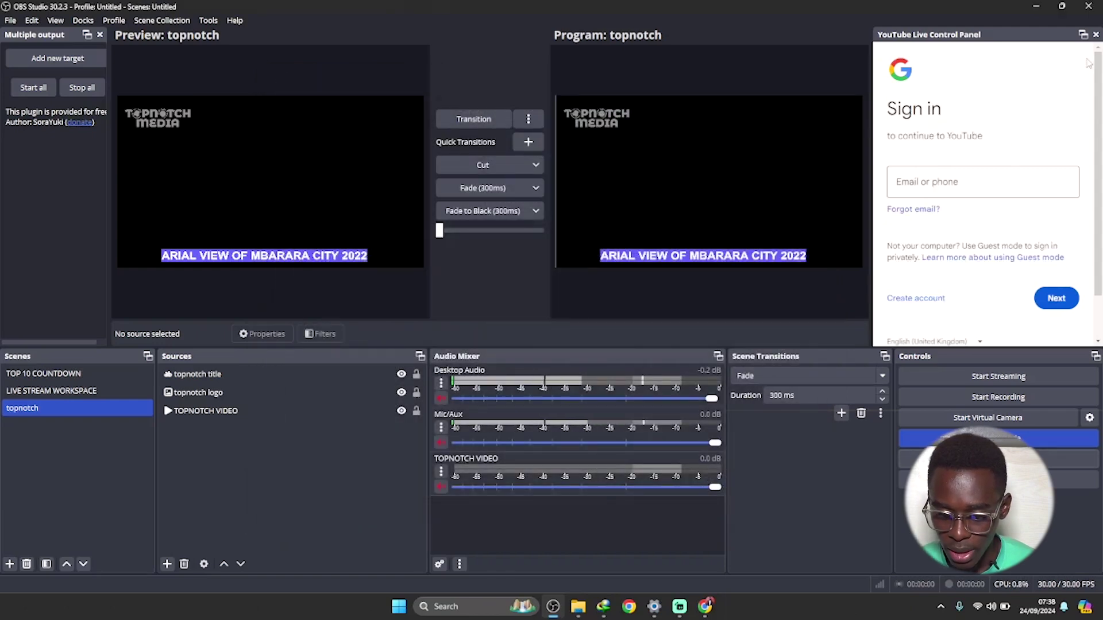
click(1095, 35)
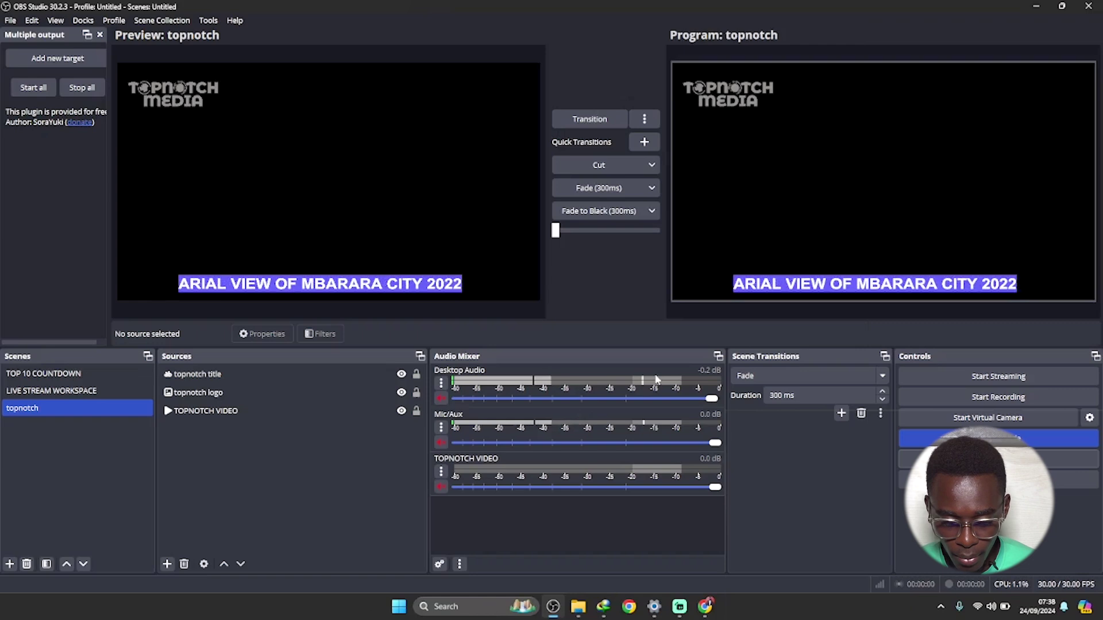
click(705, 606)
click(221, 9)
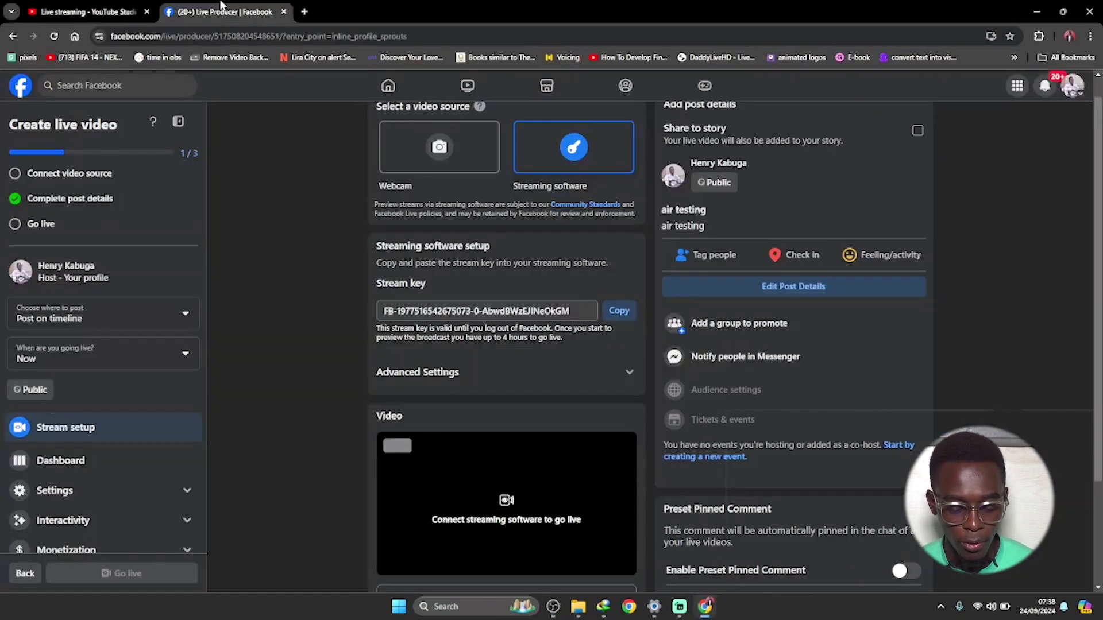
click(623, 311)
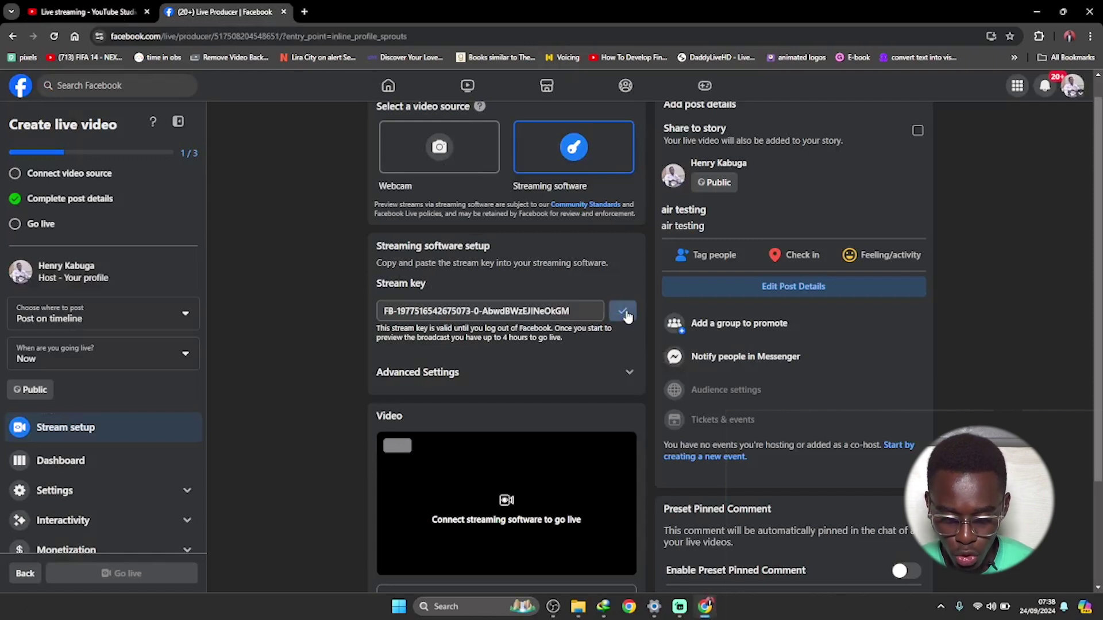
- Back in OBS, begin a new RTMP streaming target under Multiple output
click(553, 606)
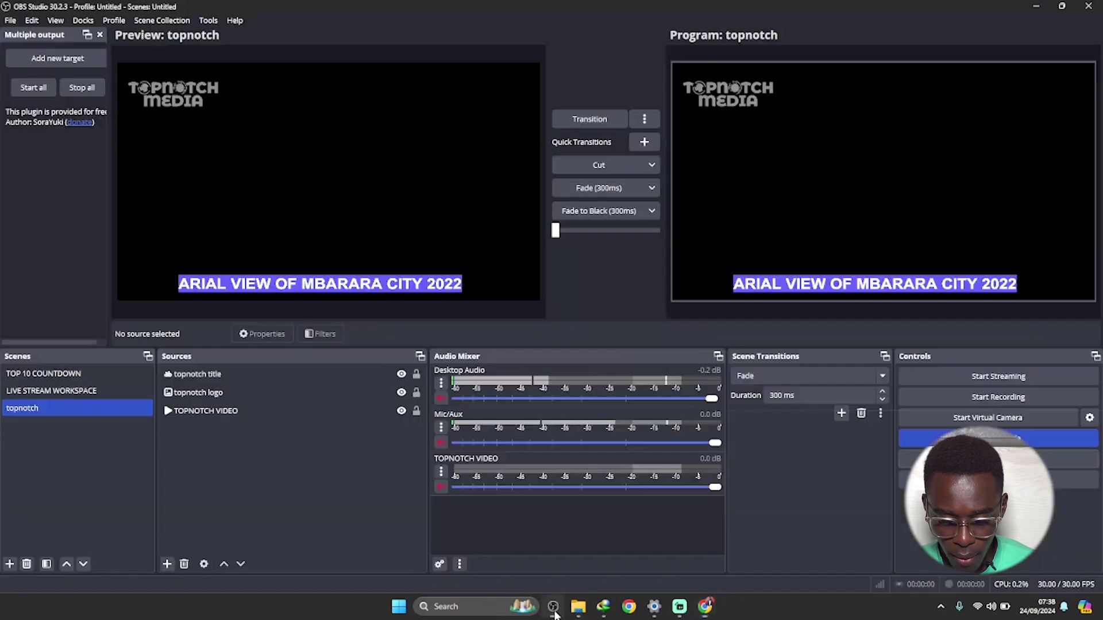
click(62, 62)
click(63, 60)
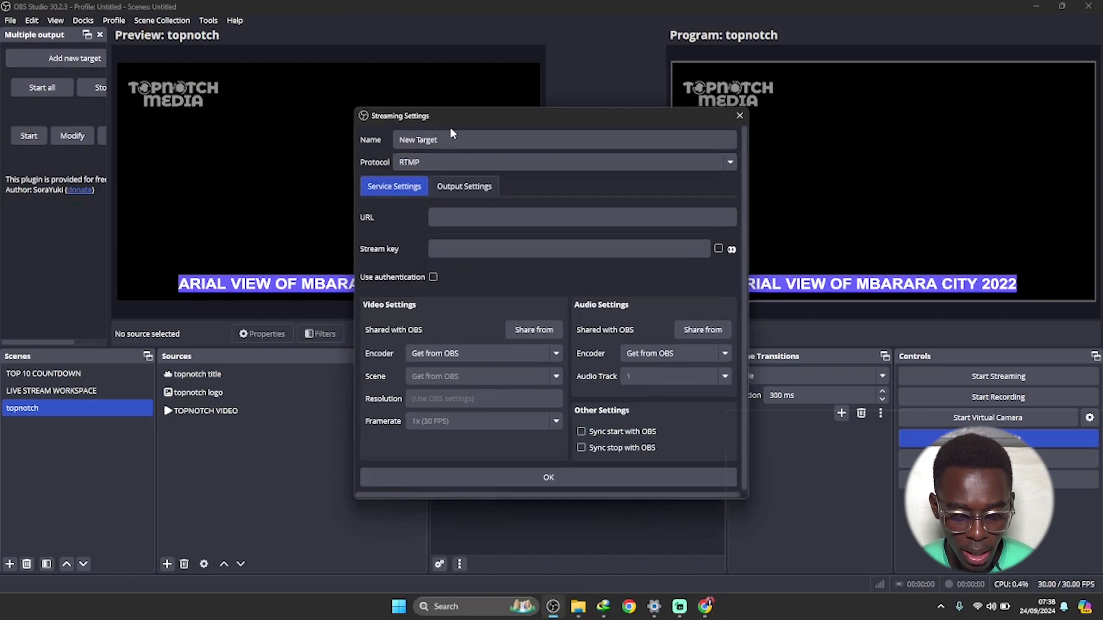
- Name the new target 'facebook' and paste Facebook's stream key into its Stream key field
click(451, 139)
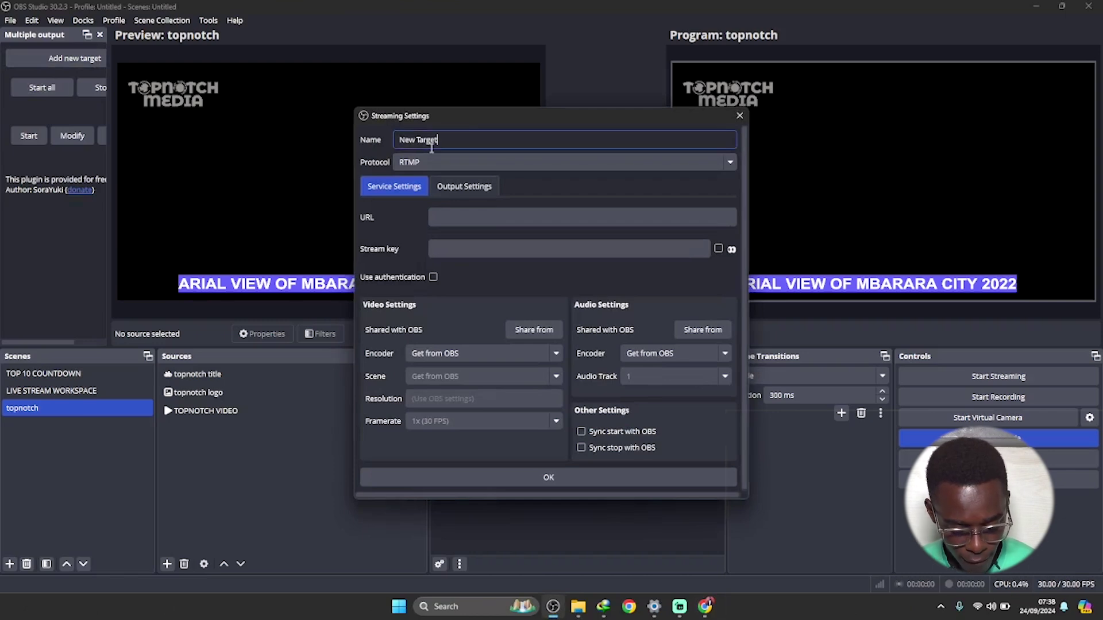
key(ctrl+a)
text(fac)
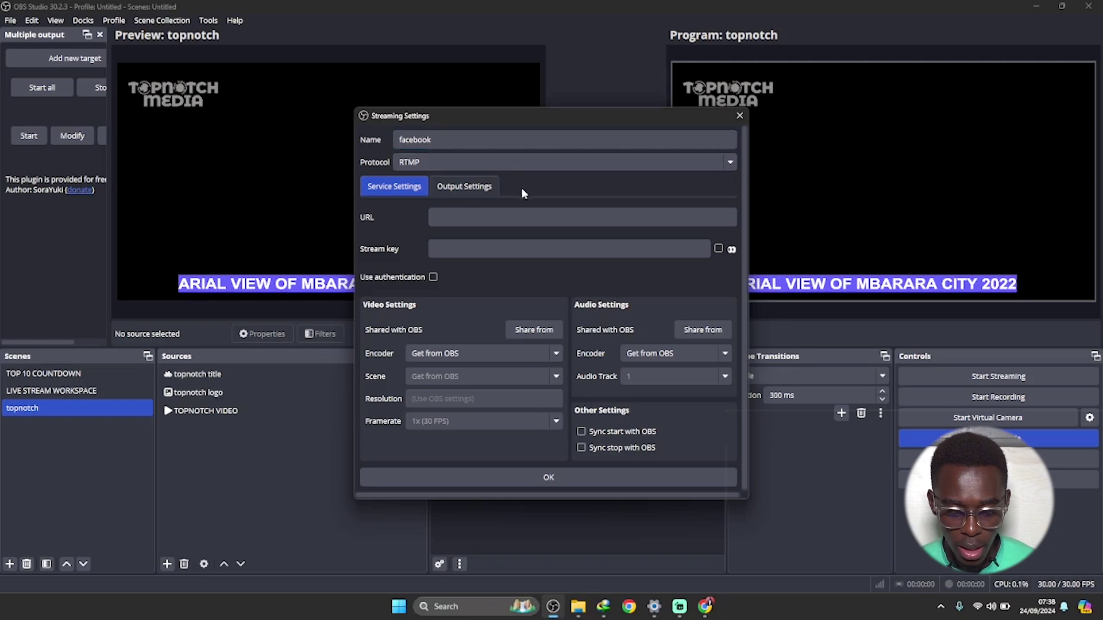
click(448, 252)
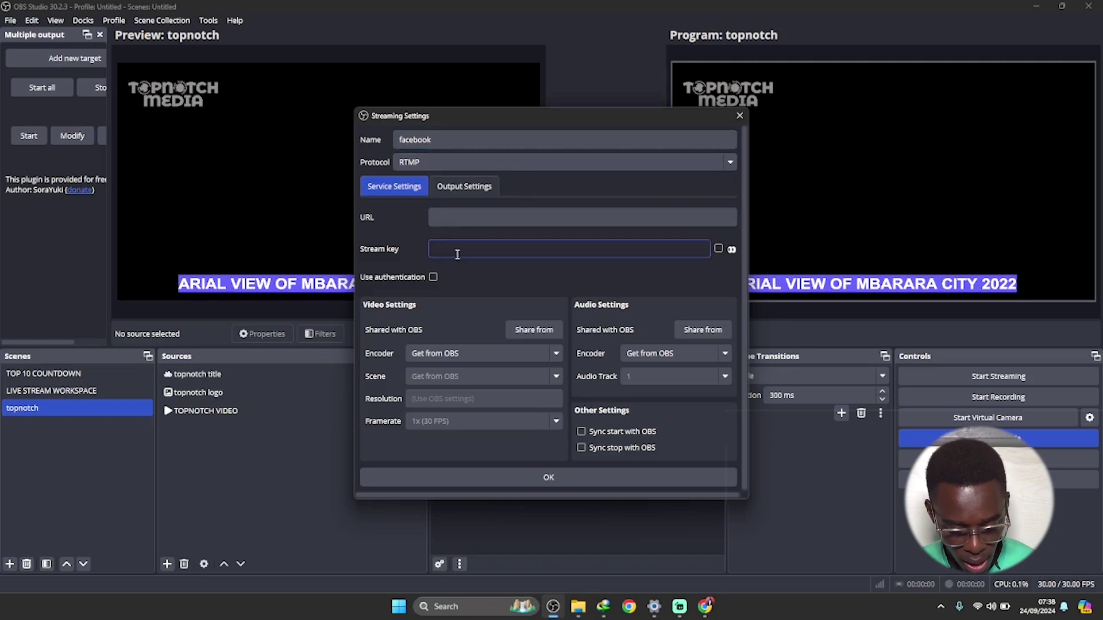
key(ctrl+v)
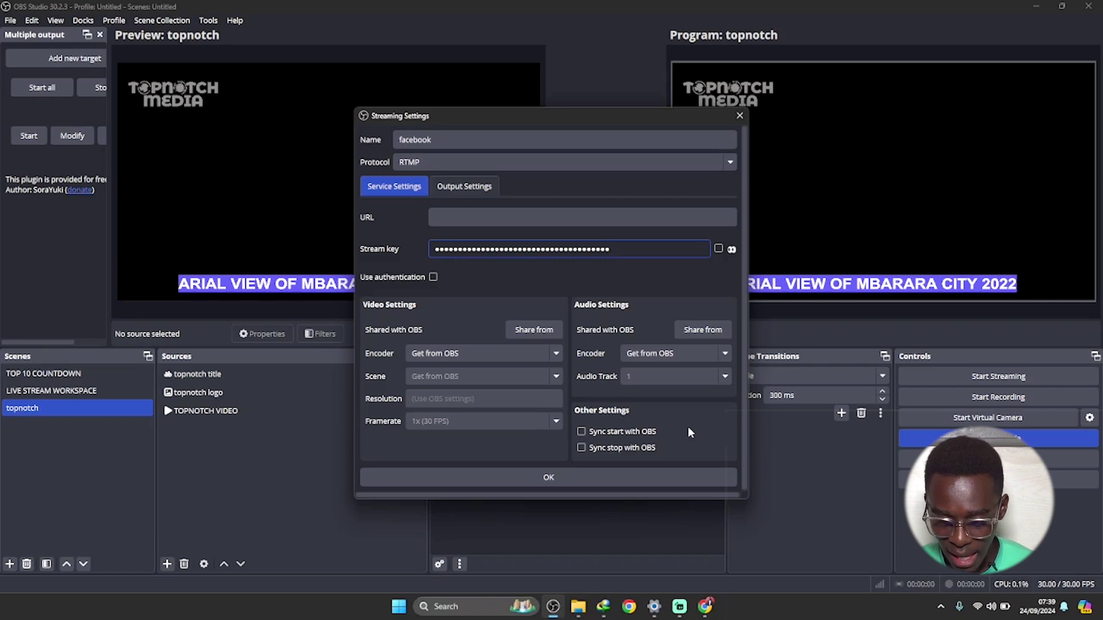
click(705, 606)
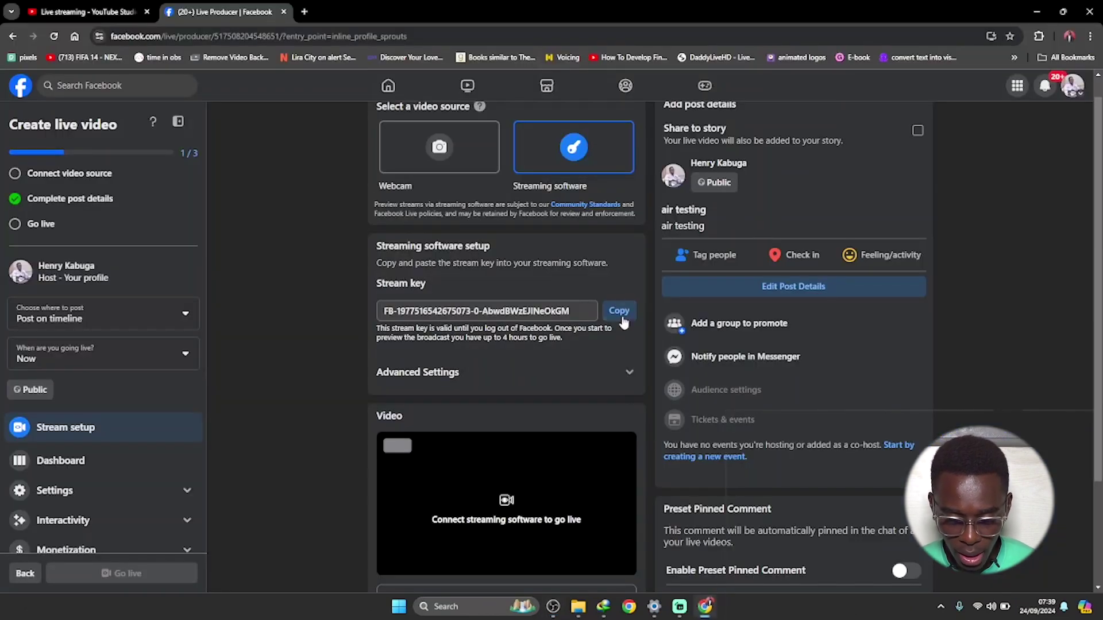
- Copy the Server URL from Facebook Live Producer's Advanced Settings, then return to OBS
click(630, 373)
scroll(630, 376, down, 2)
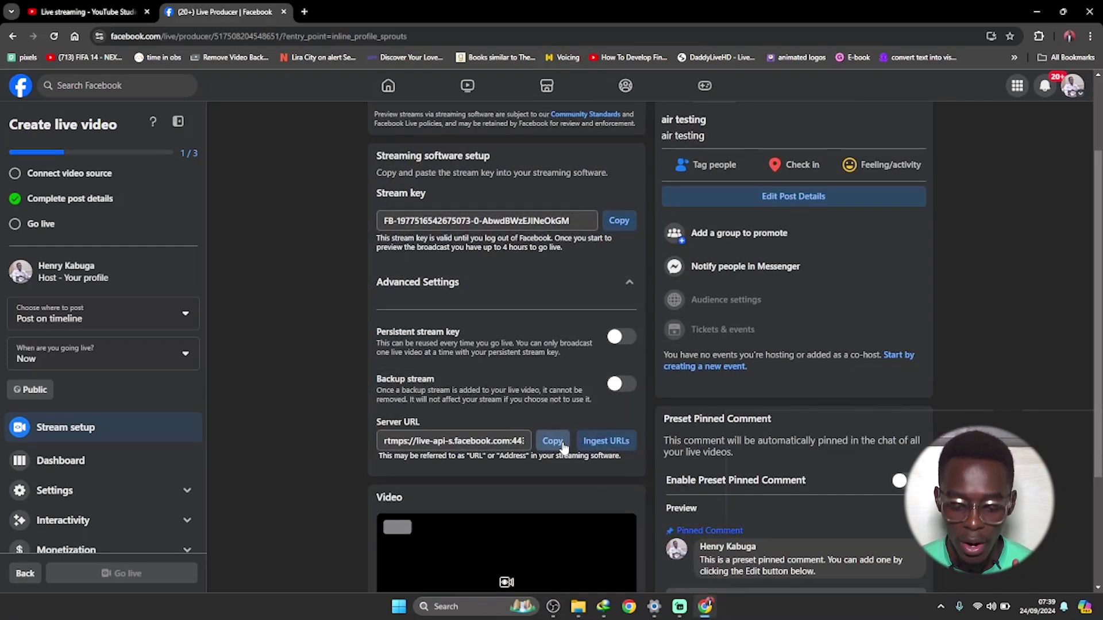
click(552, 441)
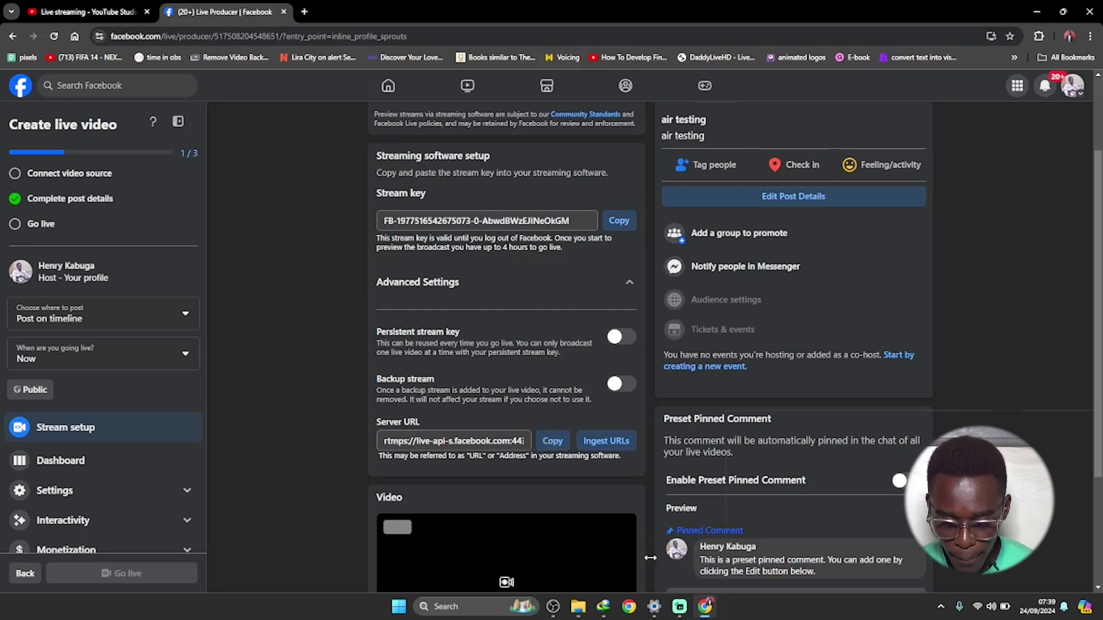
click(553, 608)
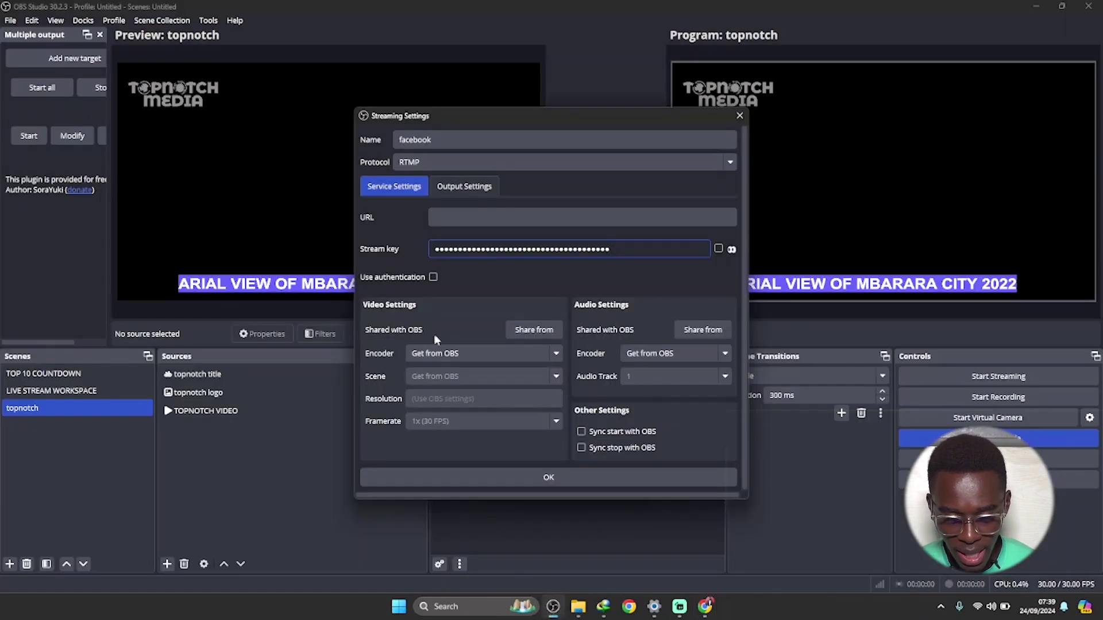
- Paste rtmps://live-api-s.facebook.com:443/rtmp/ as the facebook target's URL and save the target
click(450, 219)
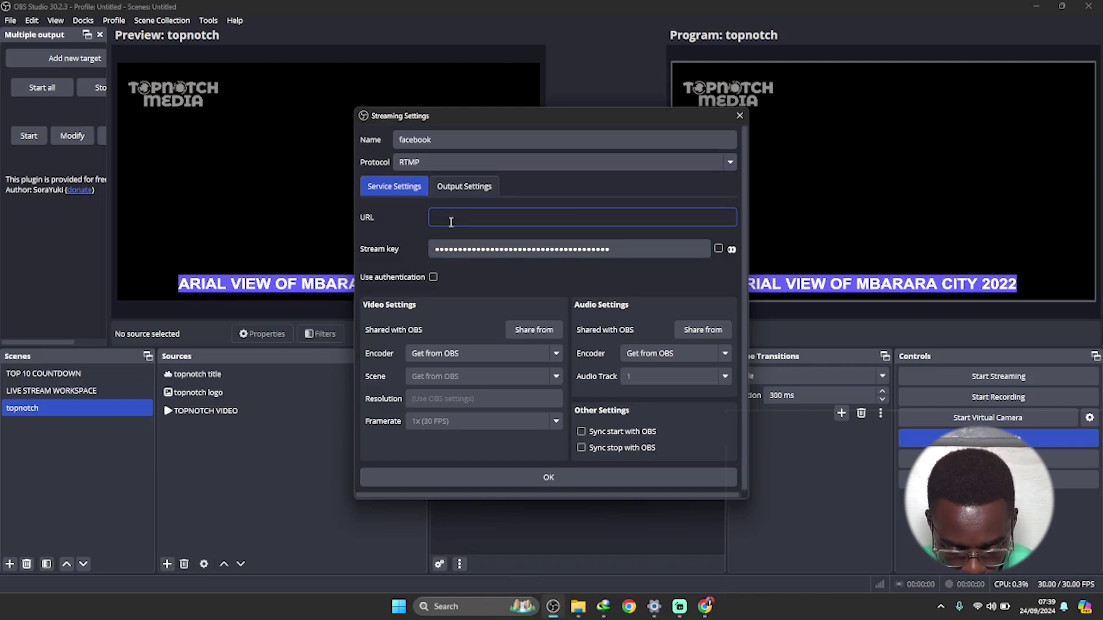
key(ctrl+v)
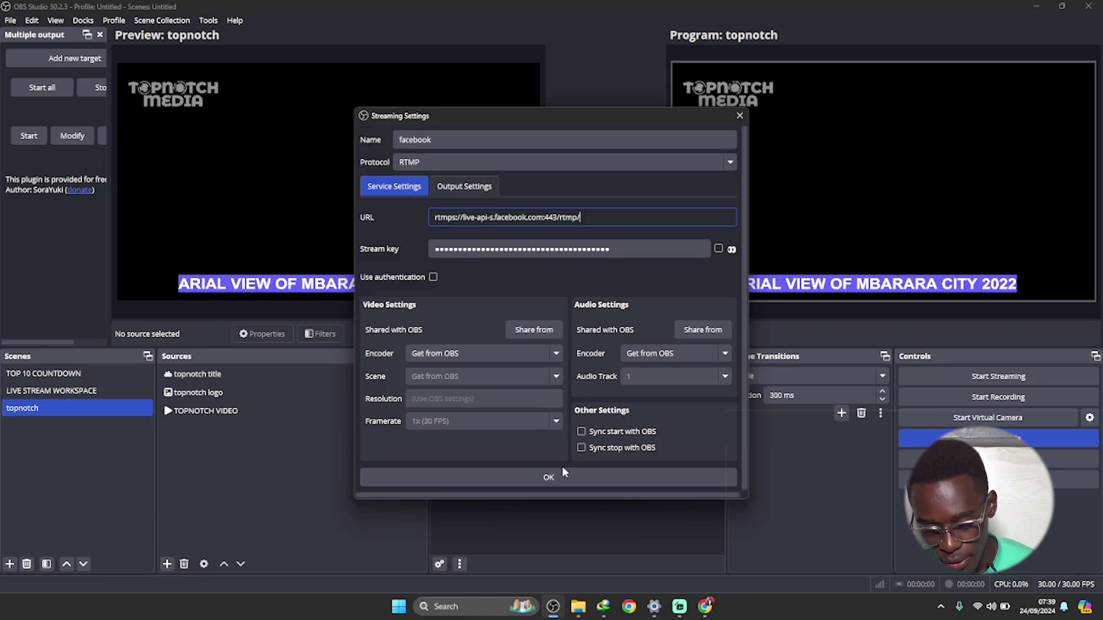
click(543, 478)
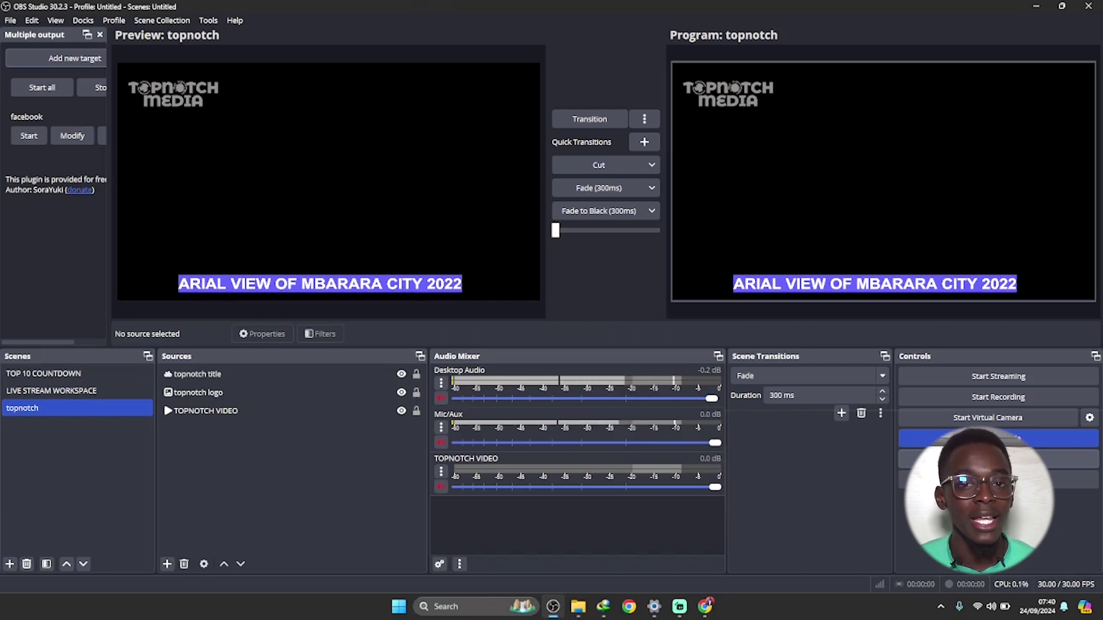
click(326, 147)
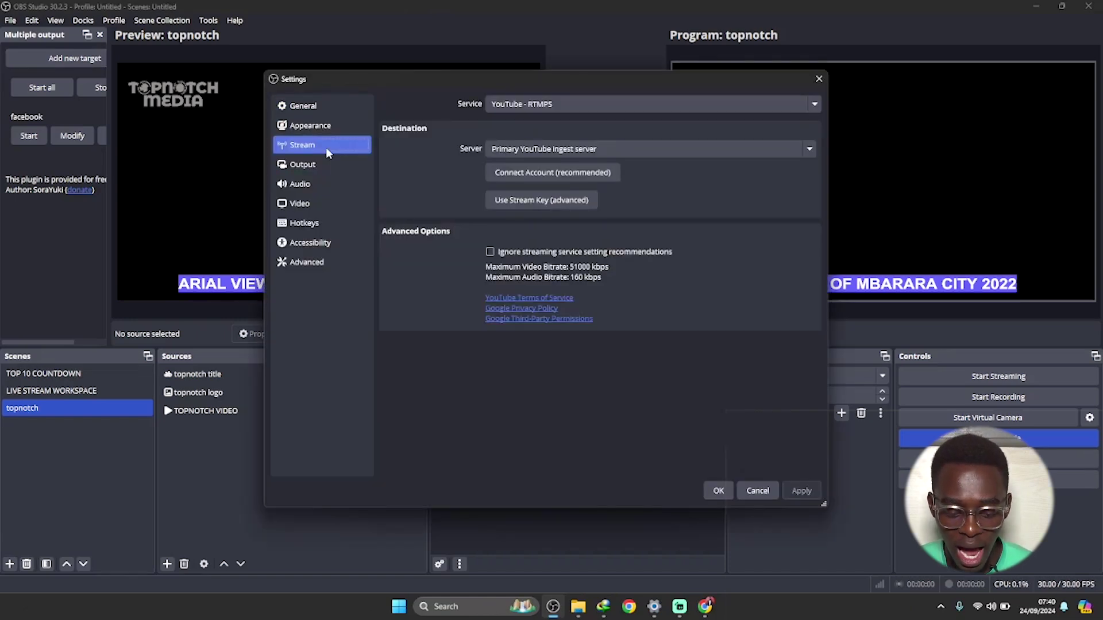
click(326, 147)
click(520, 201)
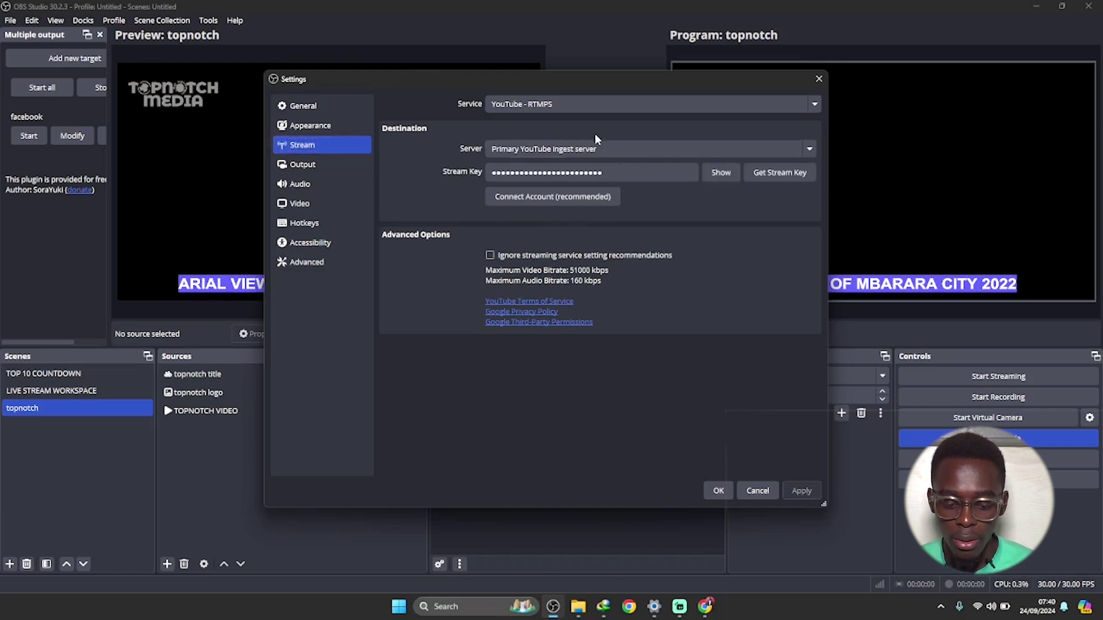
click(561, 104)
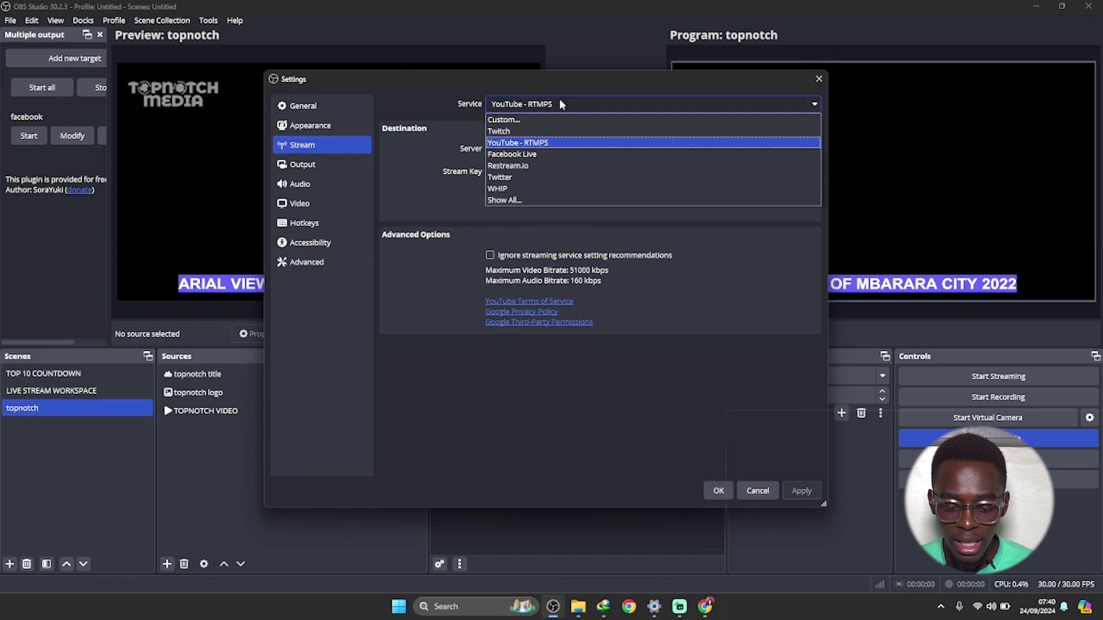
click(559, 102)
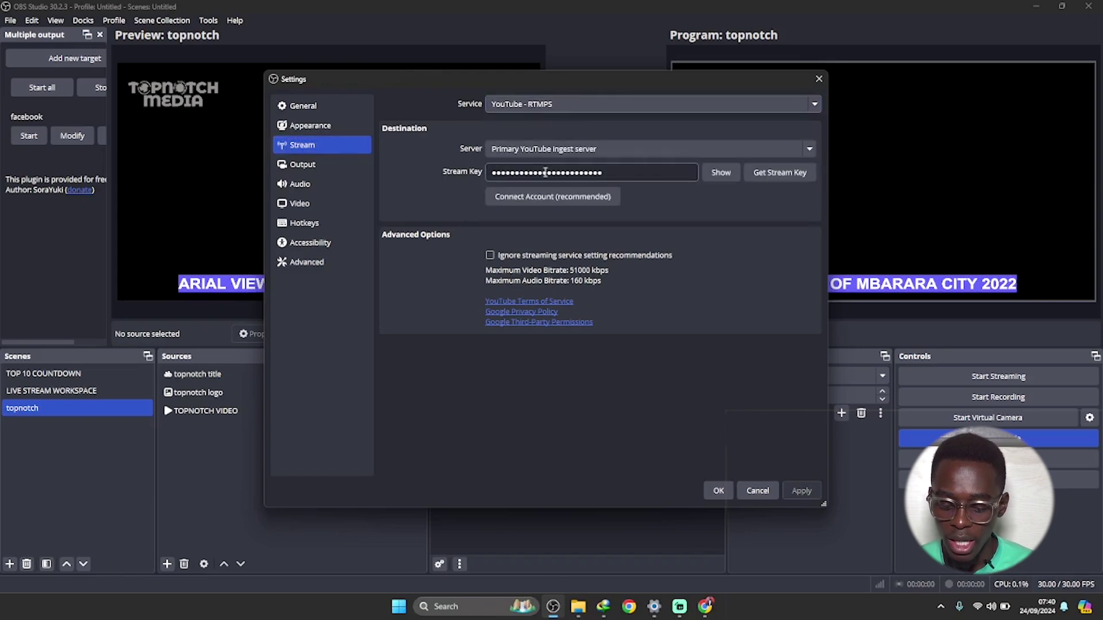
click(719, 491)
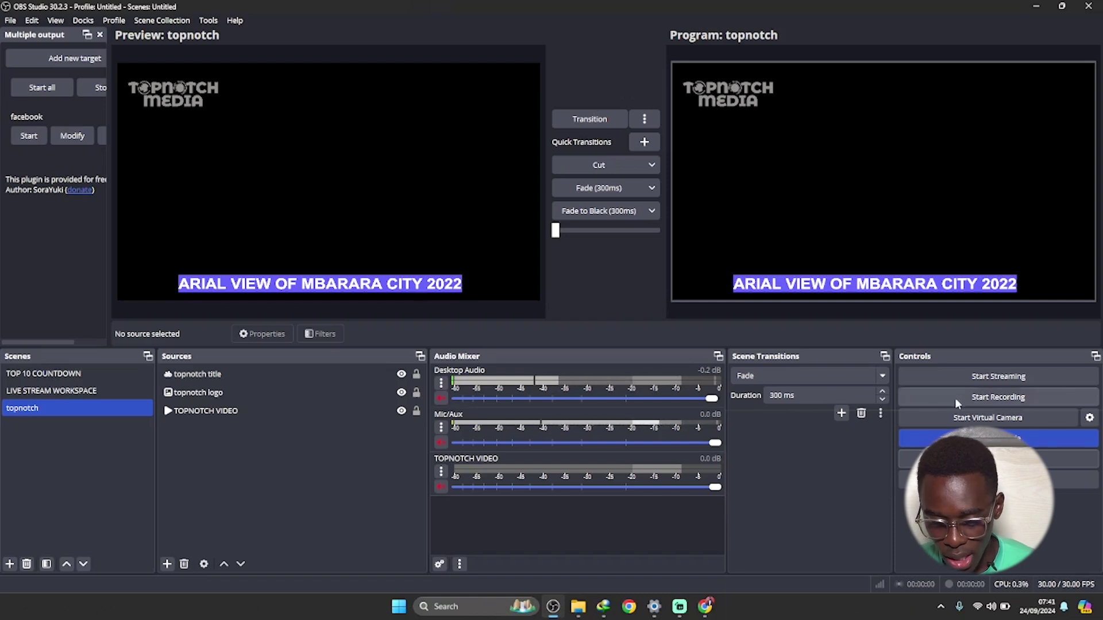
- Launch Hotspot Shield via a 'hot' Start search, confirm the VPN is connected, and hide it
click(941, 607)
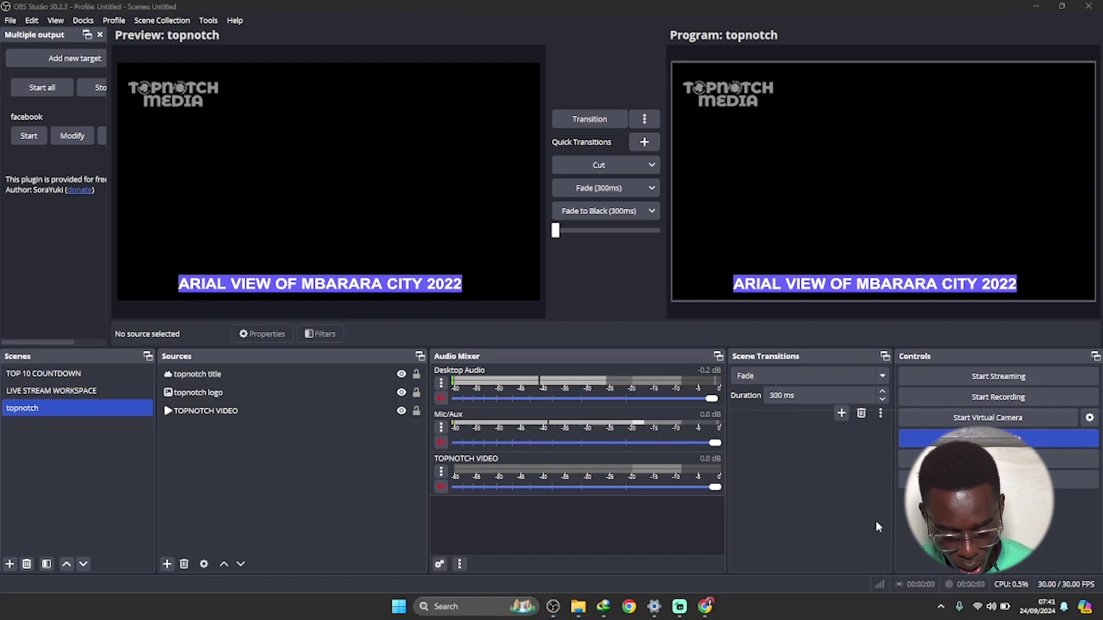
key(super)
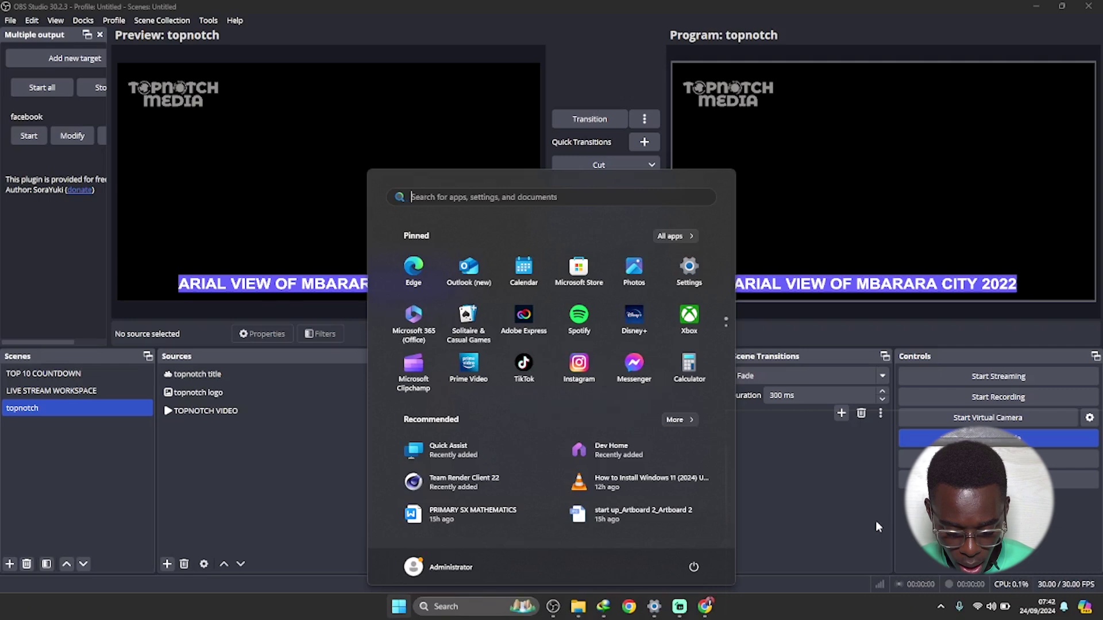
text(hot)
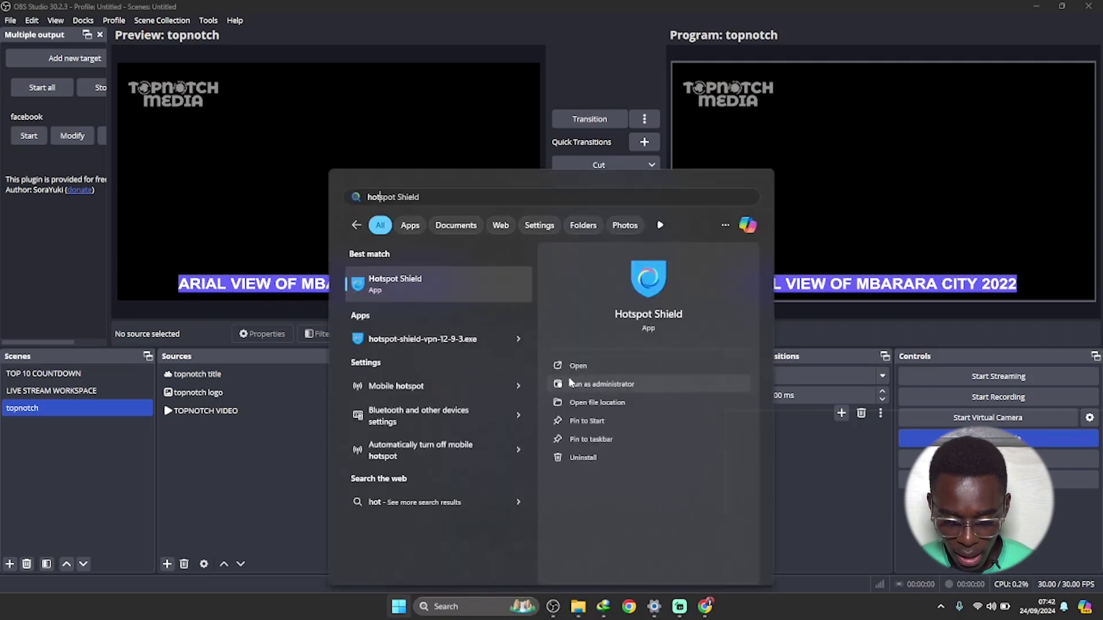
click(591, 370)
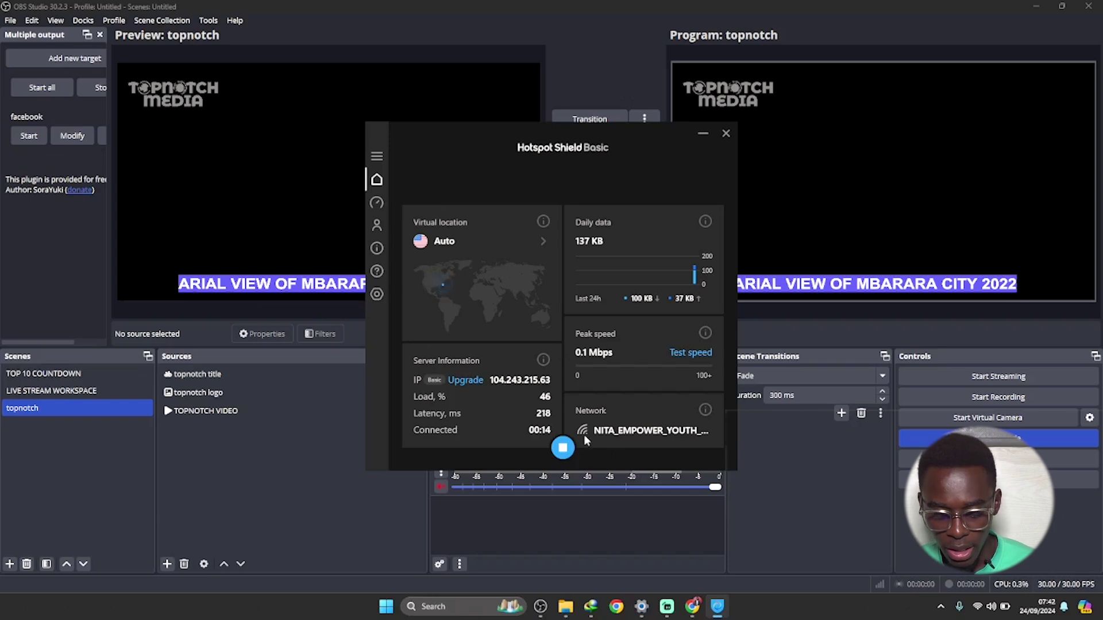
click(777, 493)
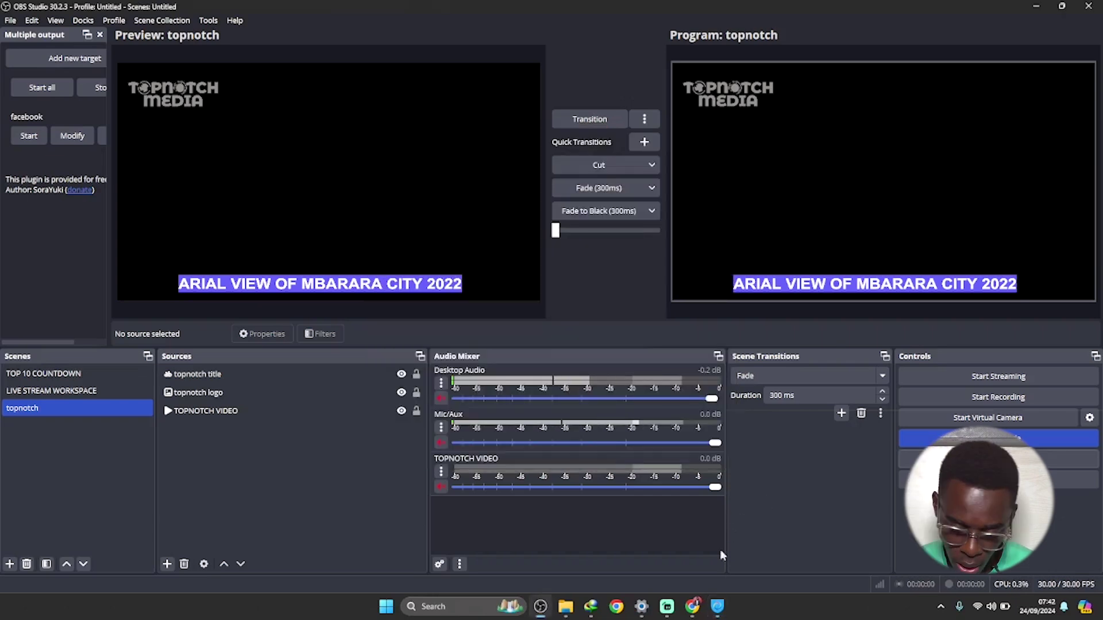
click(692, 610)
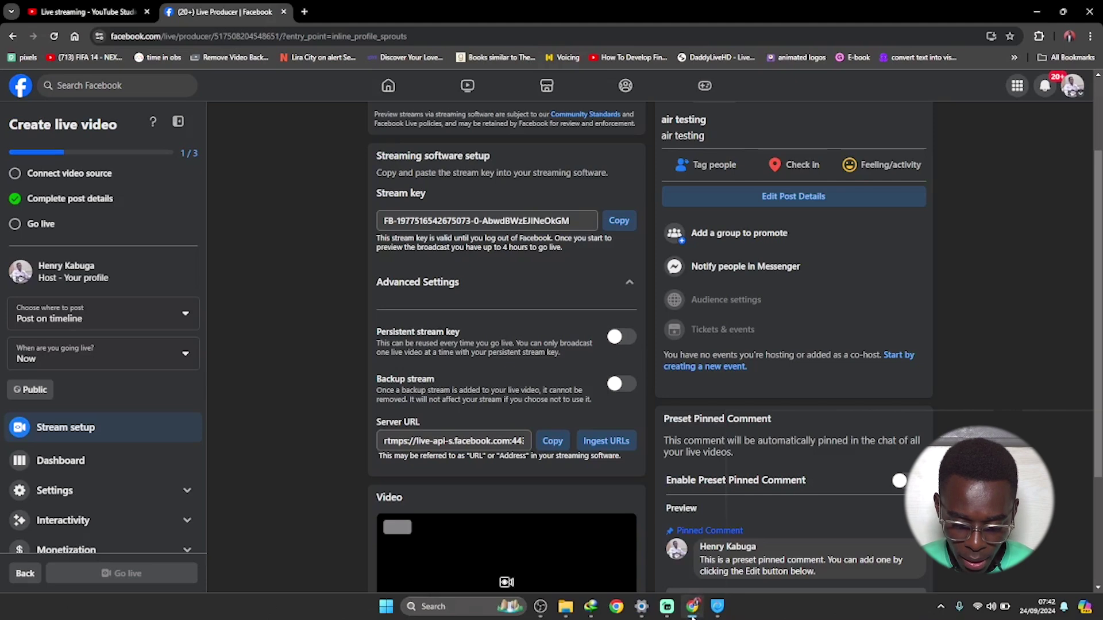
- Start the main YouTube stream, start the facebook target, and widen the Multiple output dock
click(692, 610)
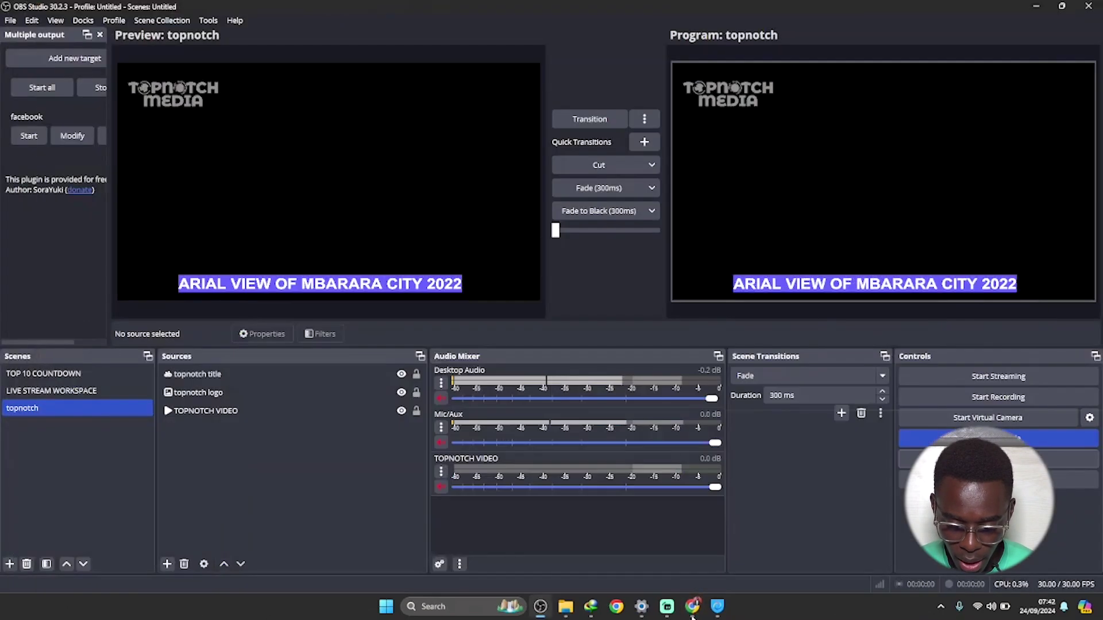
click(985, 379)
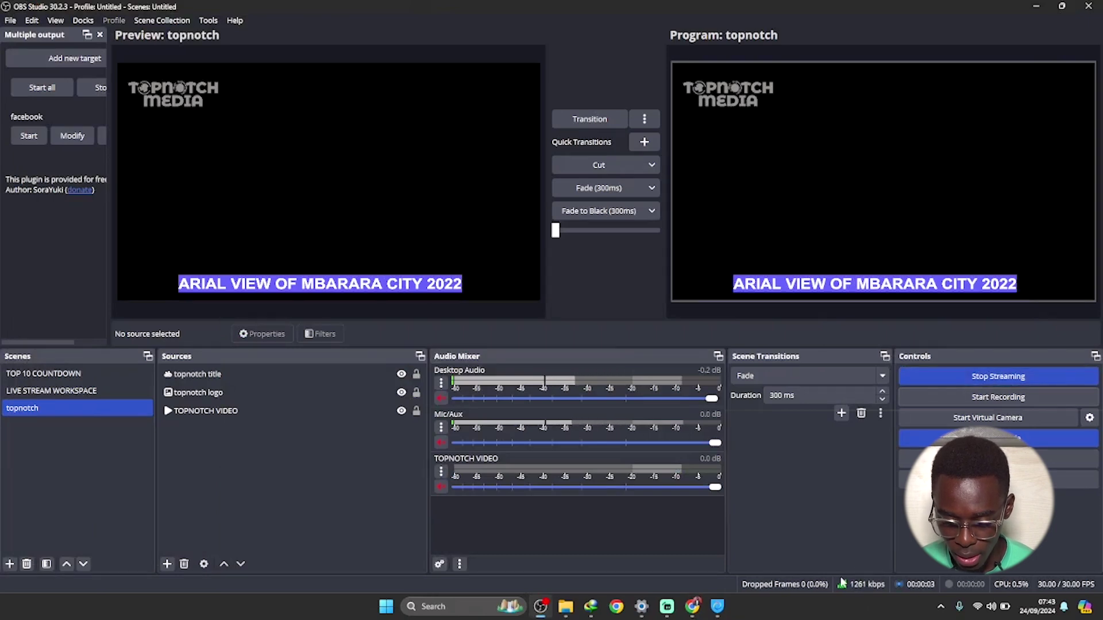
click(38, 138)
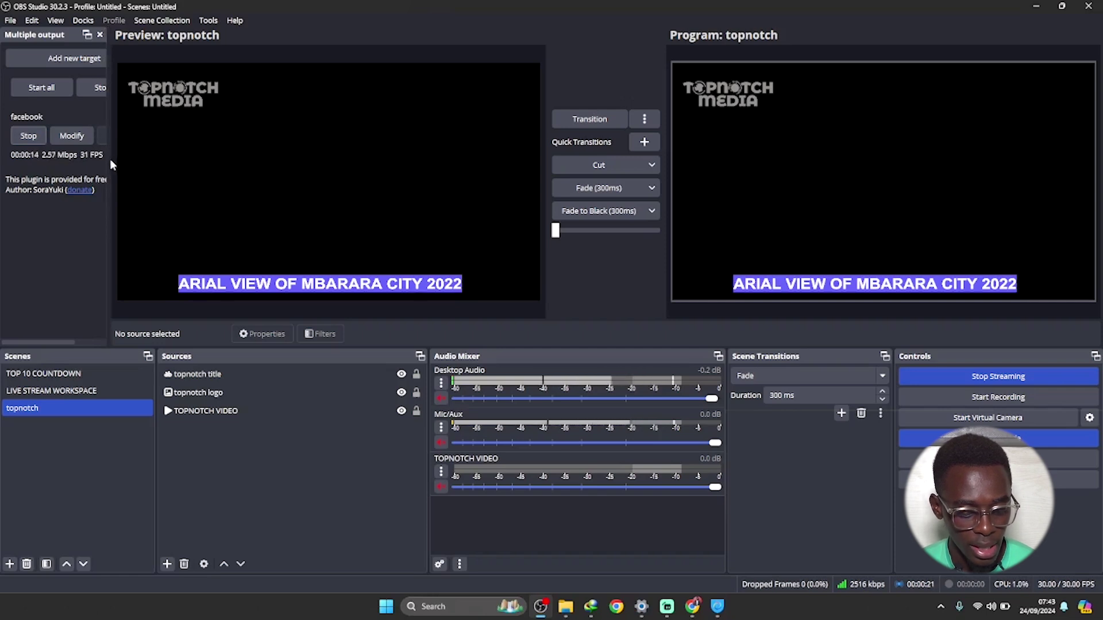
drag(109, 160, 165, 160)
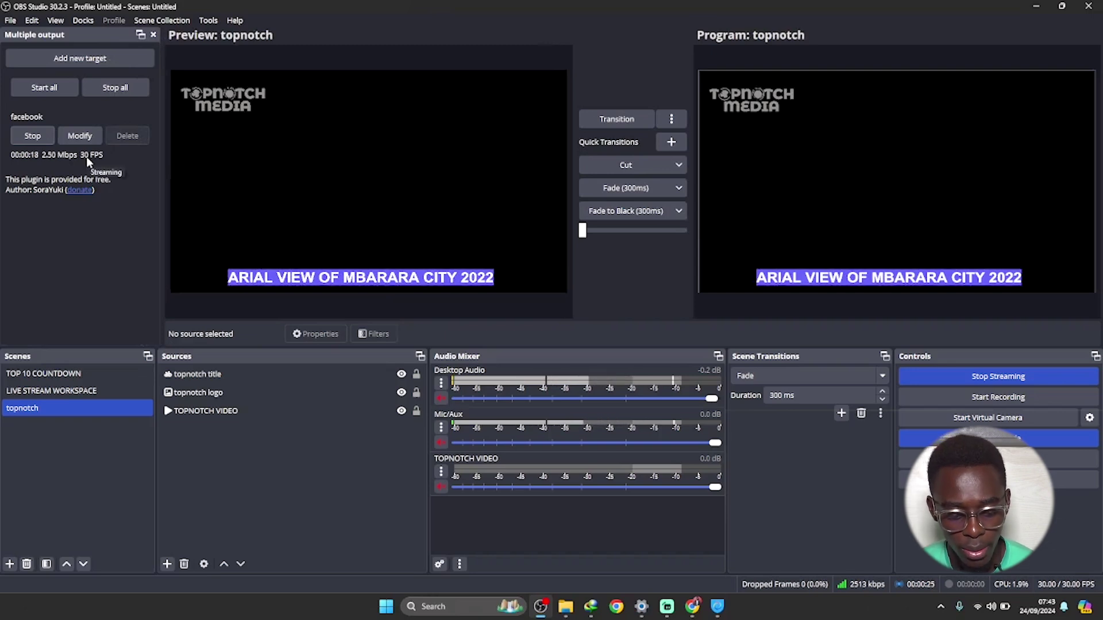
- Check the topnotch feed in Facebook's Video preview, then bring up YouTube Studio's live page
click(692, 609)
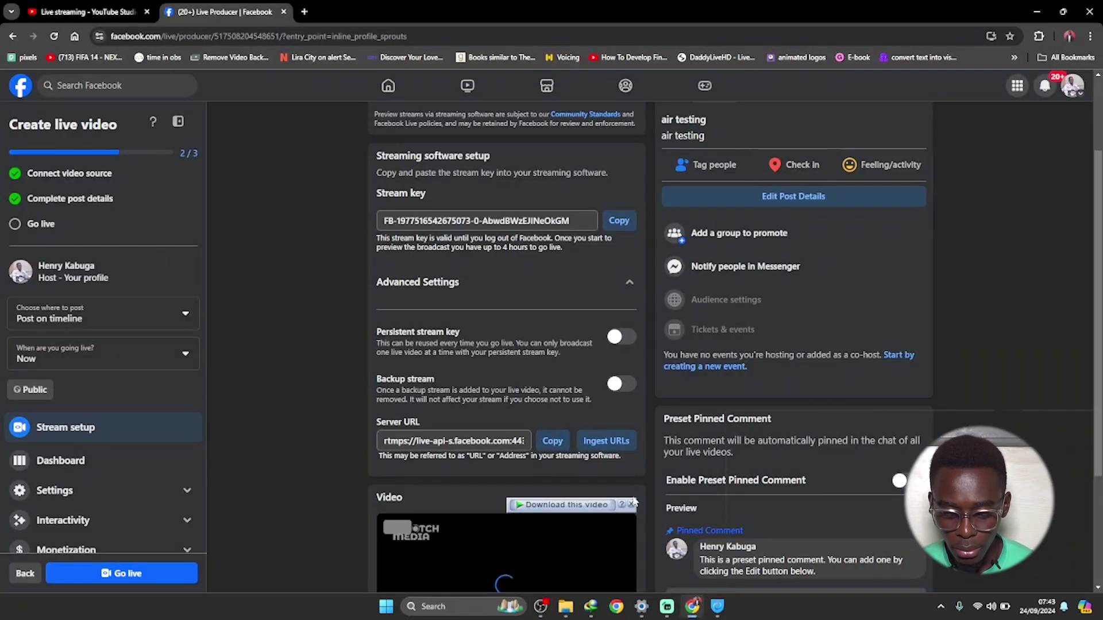
scroll(632, 509, down, 2)
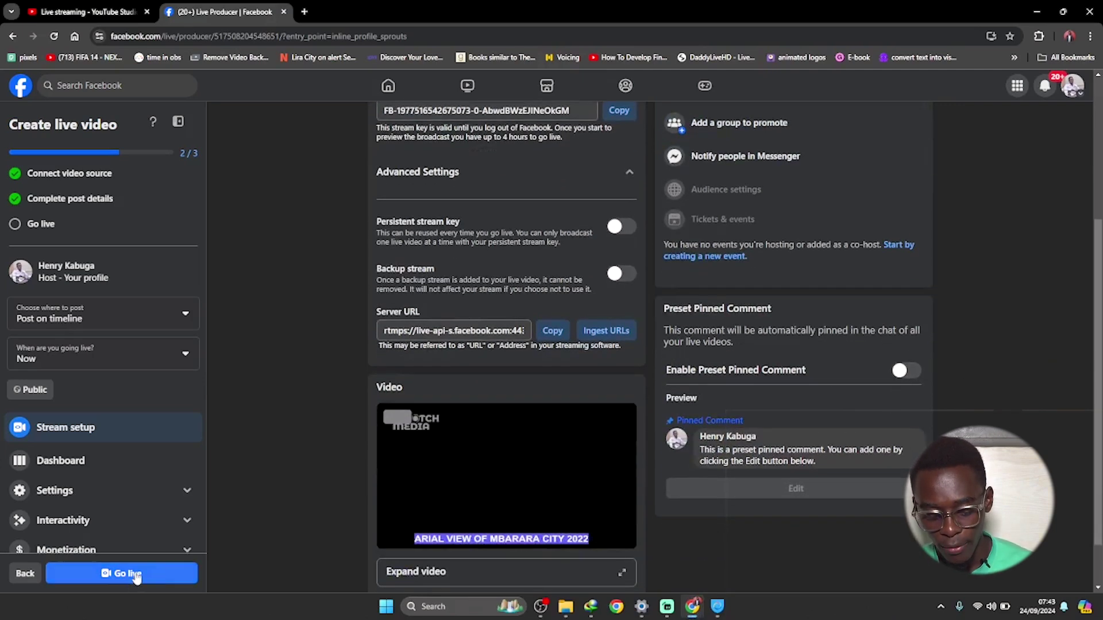
click(541, 608)
click(312, 417)
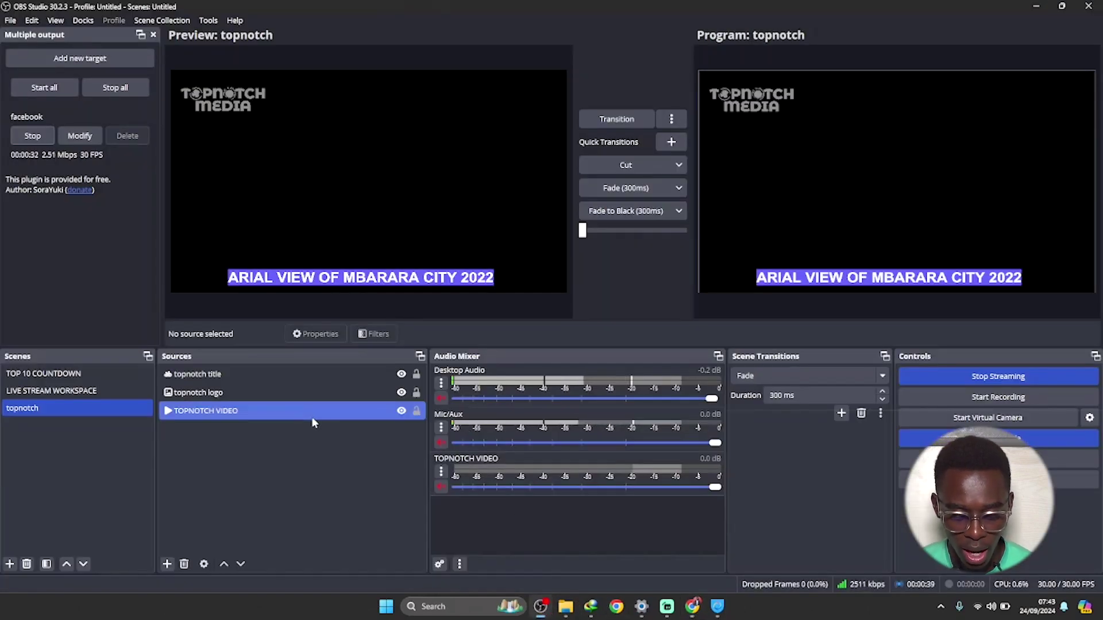
key(alt+Tab)
click(86, 12)
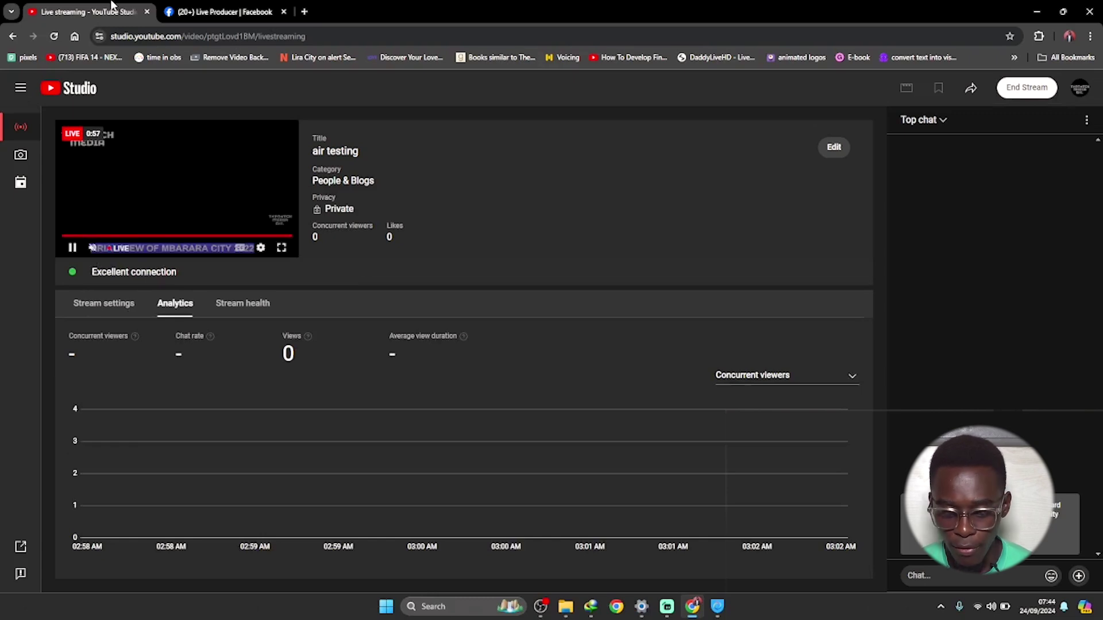
- Glance at the Facebook tab, then return to OBS with both outputs still streaming
click(230, 11)
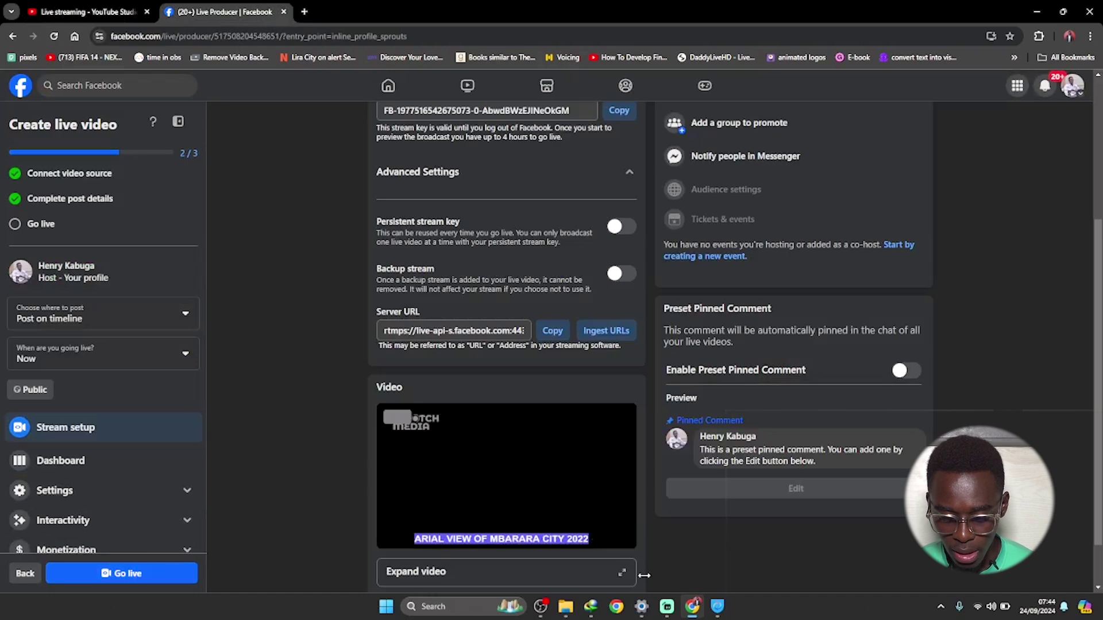
click(546, 605)
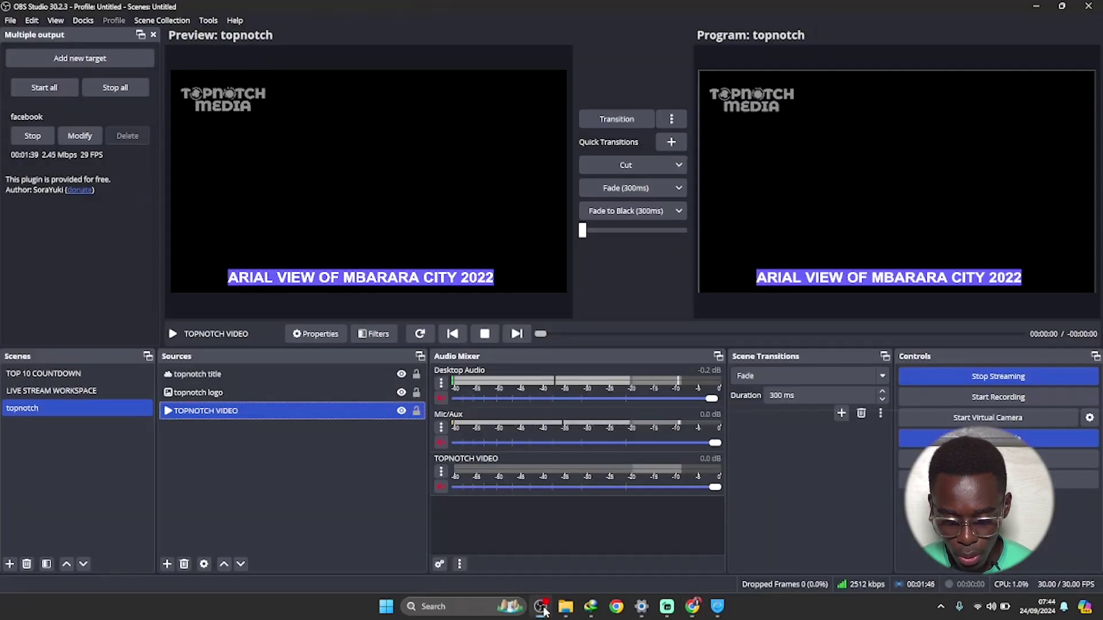